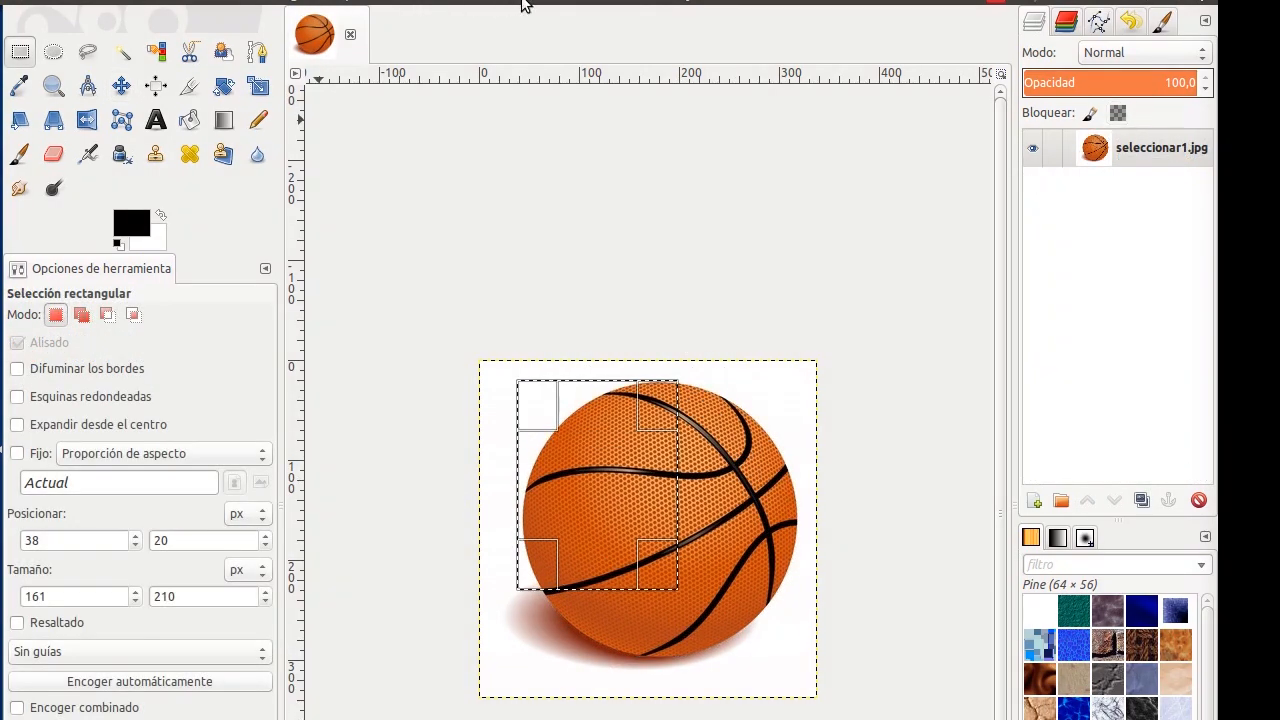
Apply the Mosaico distortion filter with Hexágonos tiles to the rectangular selection on the basketball
{"action": "left_click", "coordinate": [521, 3]}
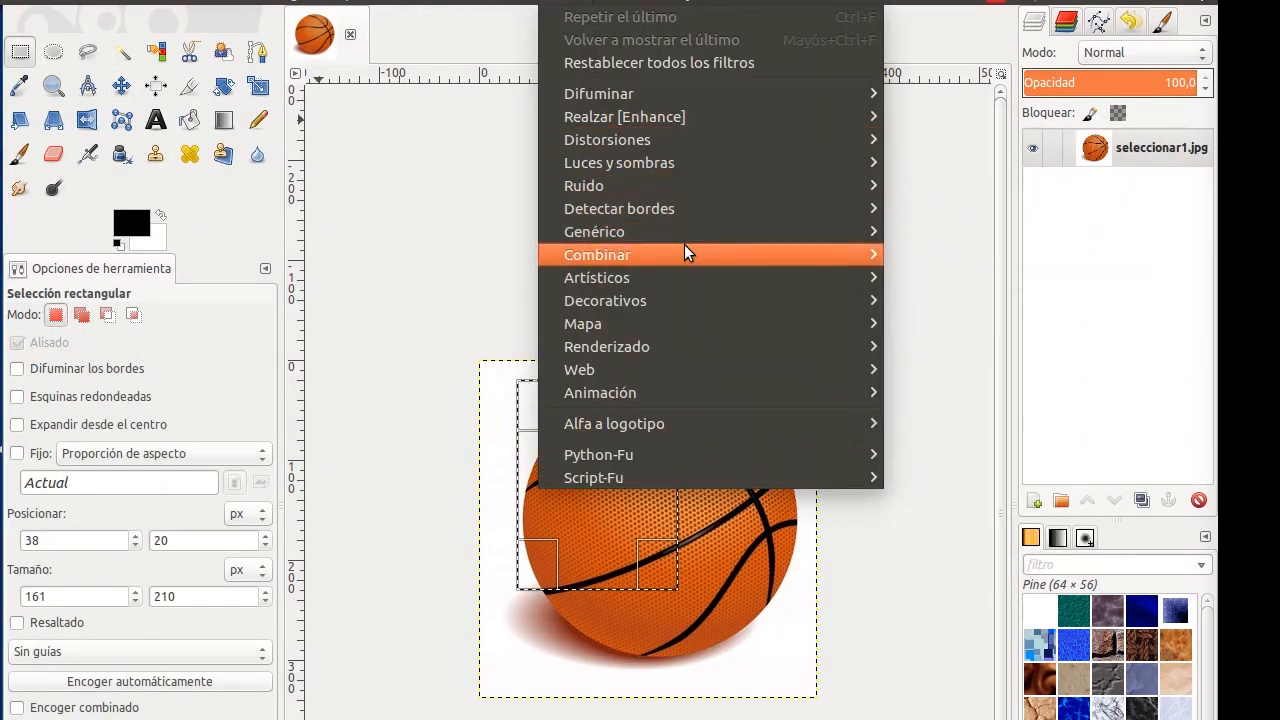
{"action": "mouse_move", "coordinate": [684, 244]}
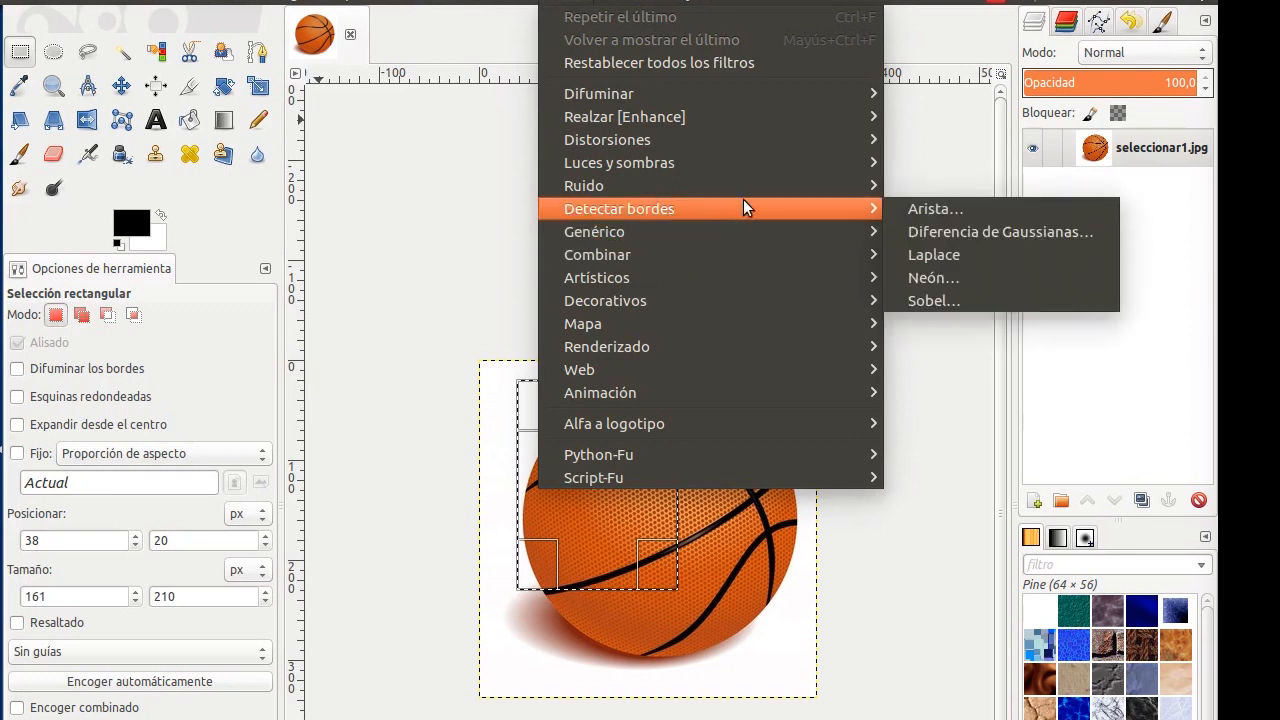
{"action": "mouse_move", "coordinate": [813, 139]}
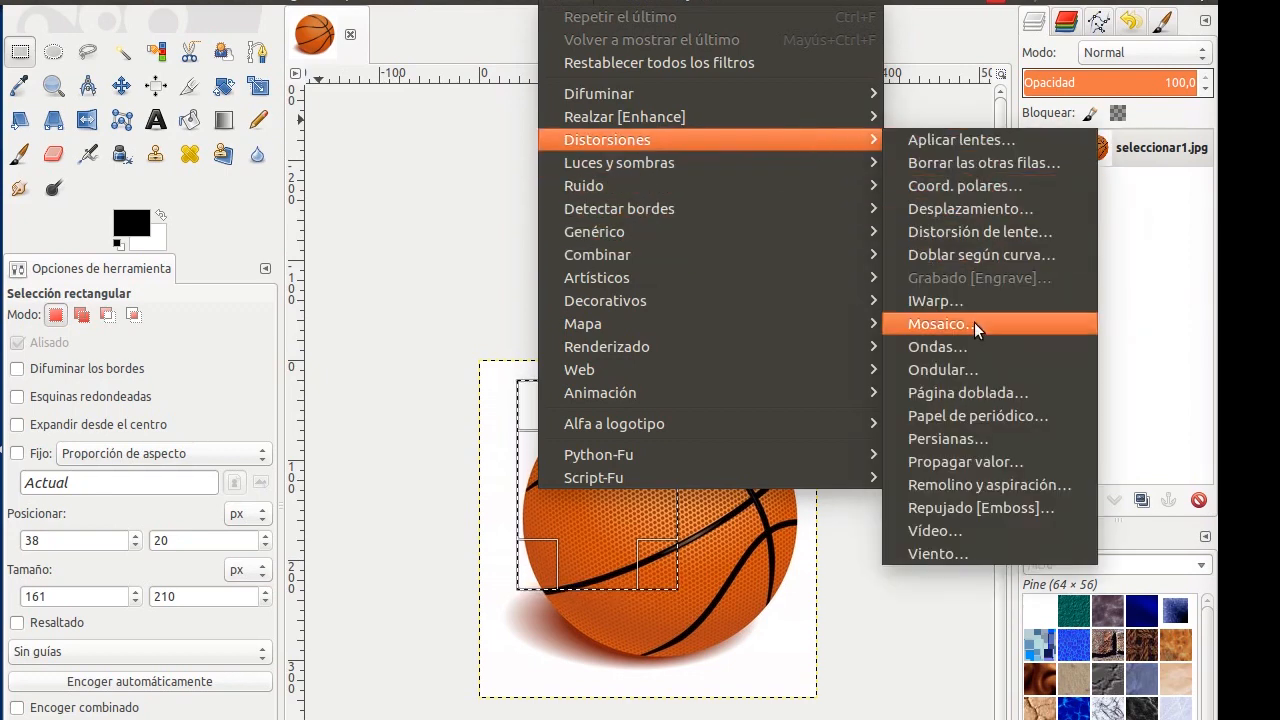
{"action": "left_click", "coordinate": [945, 324]}
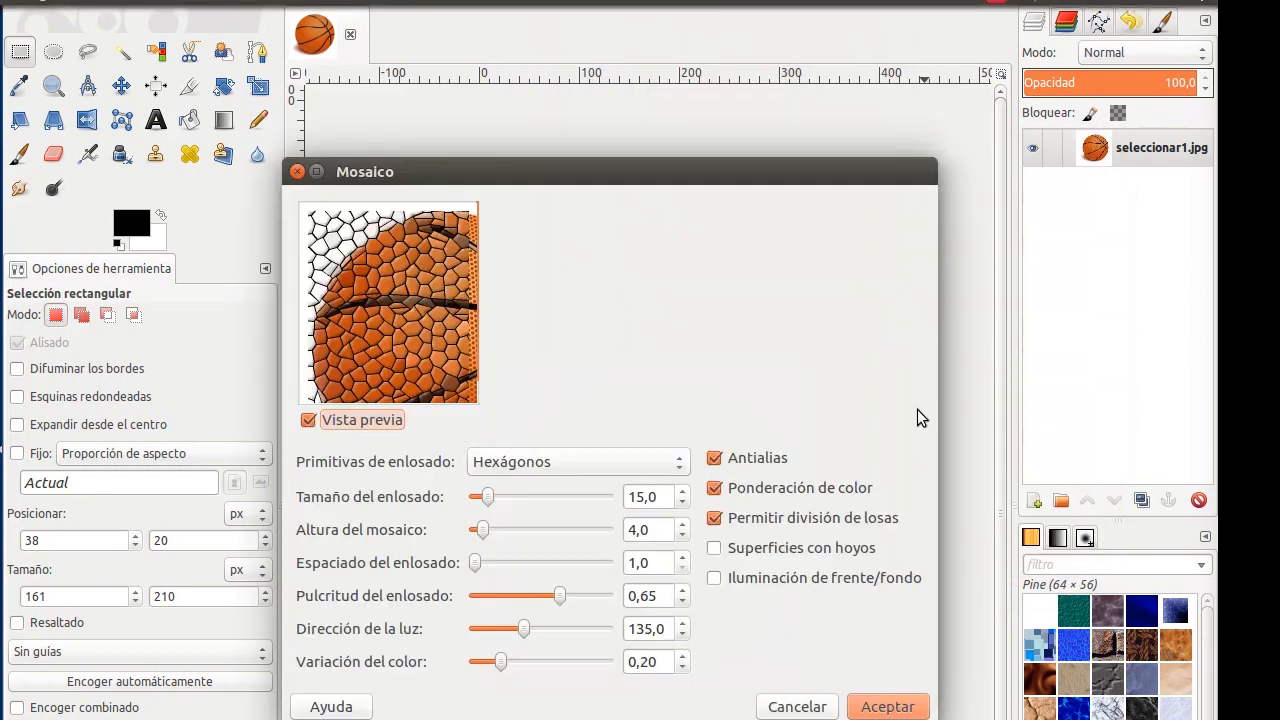
{"action": "left_click", "coordinate": [888, 706]}
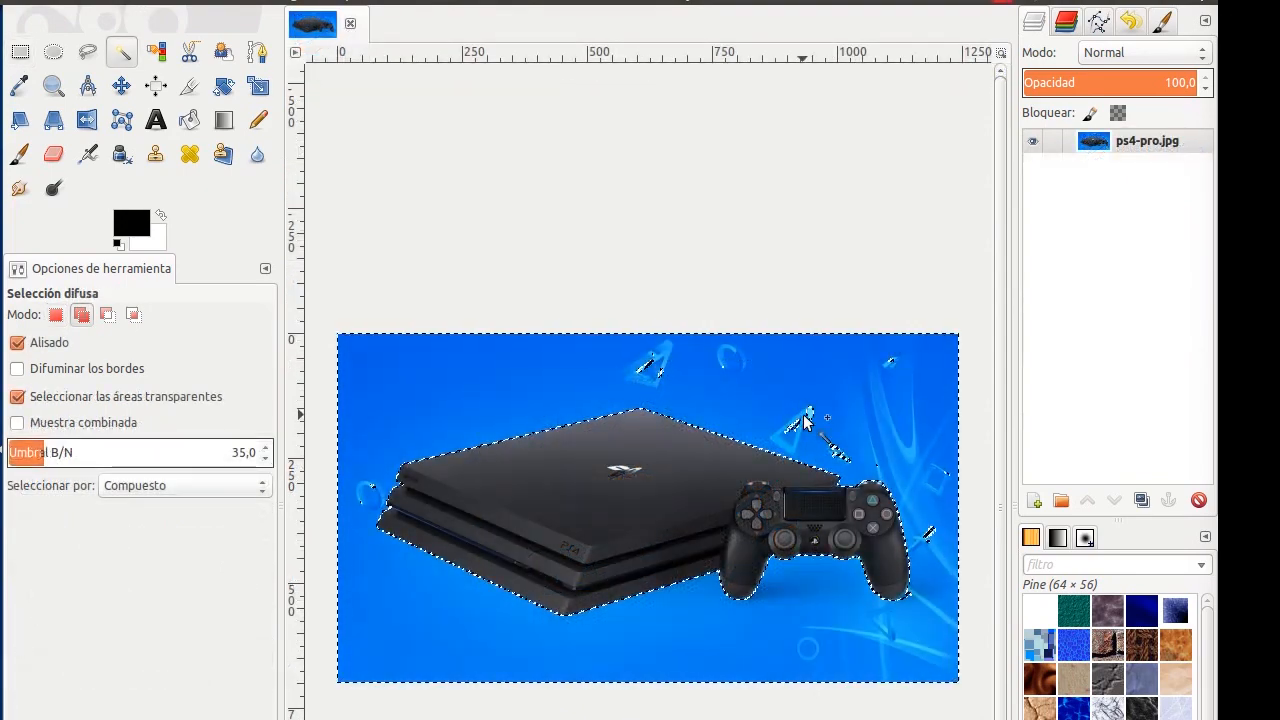
Add the stray symbols in the blue background around the console to the existing selection using rectangular selections
{"action": "left_click", "coordinate": [20, 51]}
{"action": "left_click_drag", "start_coordinate": [626, 353], "coordinate": [691, 386]}
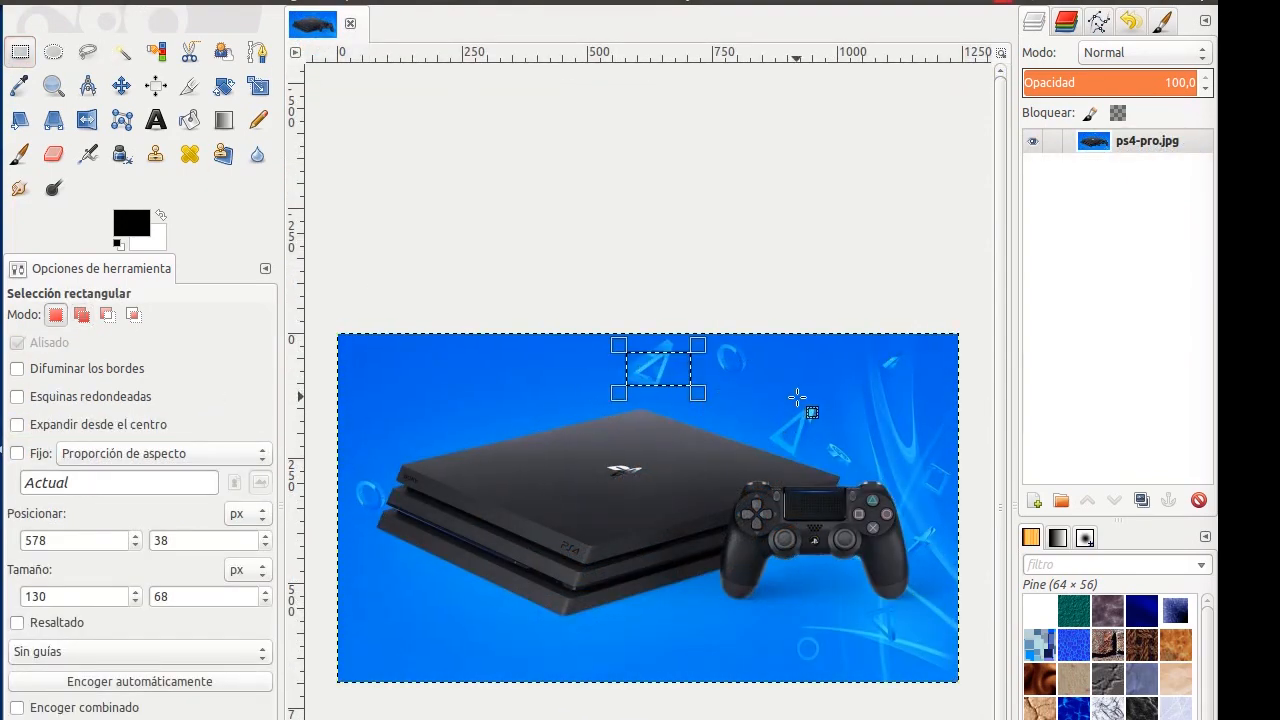
{"action": "key", "text": "ctrl+z"}
{"action": "left_click_drag", "start_coordinate": [628, 349], "coordinate": [729, 381]}
{"action": "left_click_drag", "start_coordinate": [349, 473], "coordinate": [364, 508]}
{"action": "left_click_drag", "start_coordinate": [882, 352], "coordinate": [909, 374]}
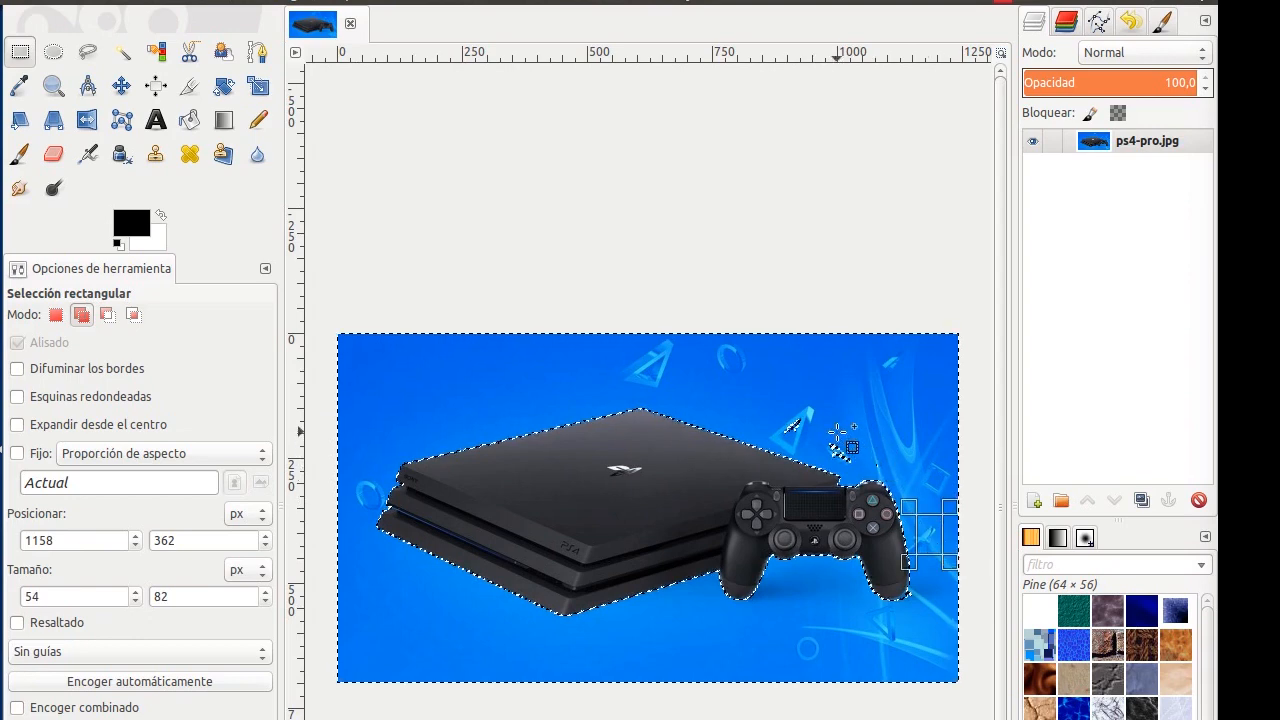
{"action": "left_click_drag", "start_coordinate": [872, 422], "coordinate": [838, 452]}
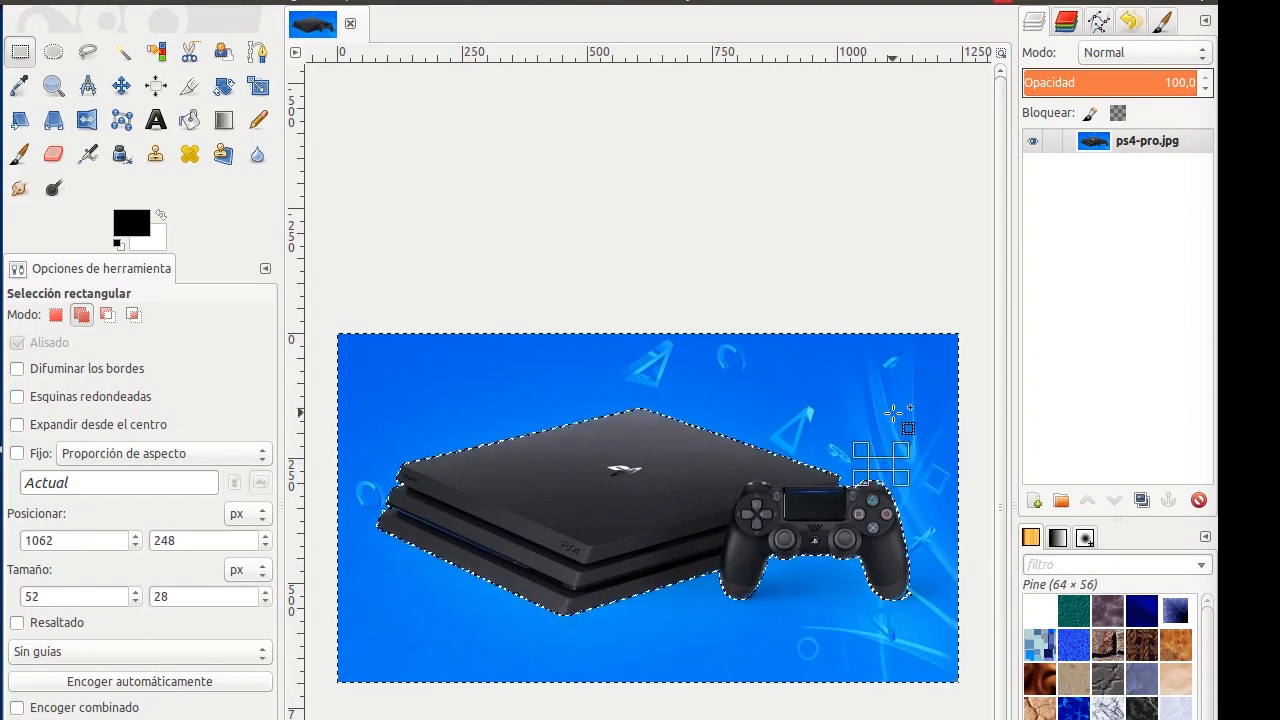
{"action": "left_click", "coordinate": [53, 52]}
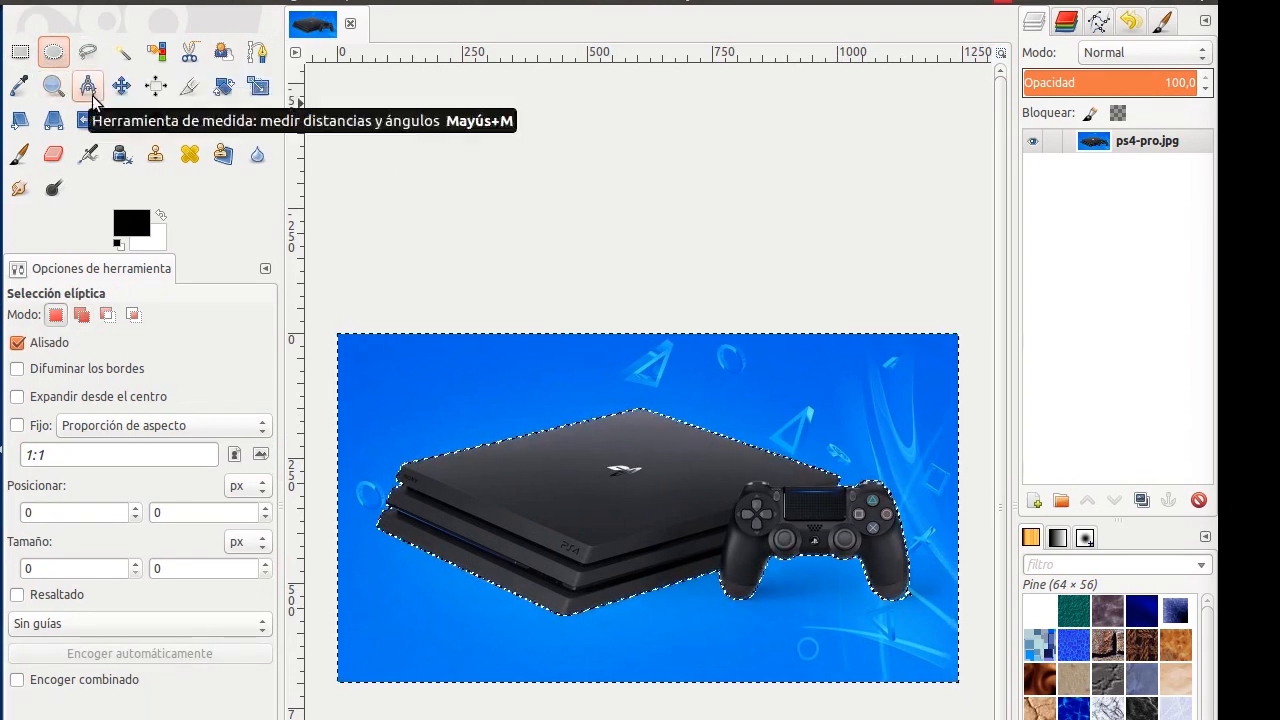
{"action": "left_click", "coordinate": [240, 2]}
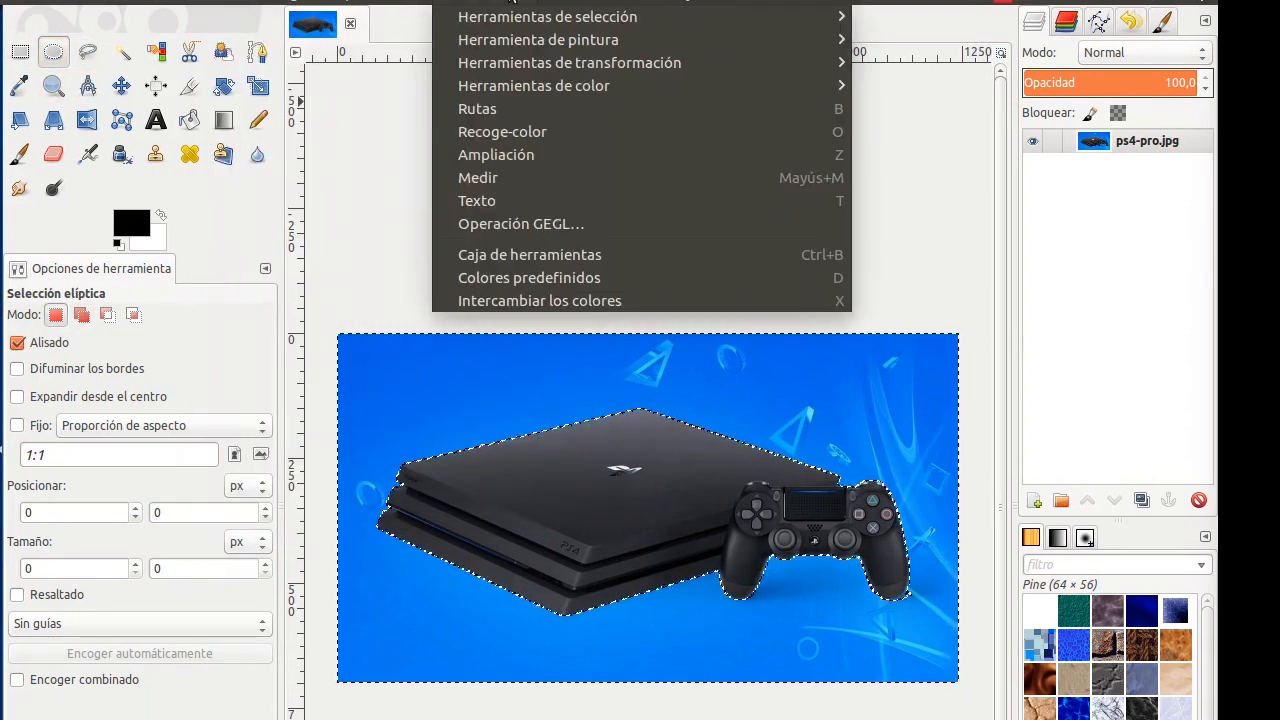
{"action": "mouse_move", "coordinate": [565, 3]}
{"action": "mouse_move", "coordinate": [756, 92]}
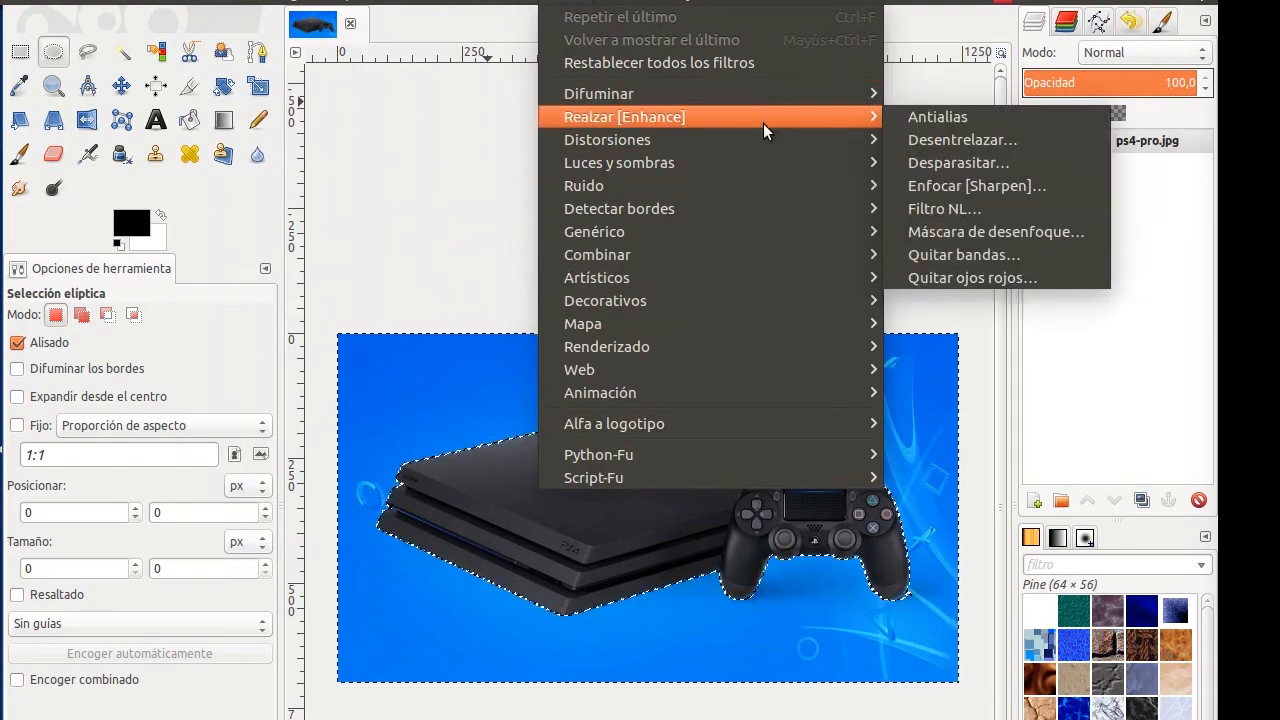
{"action": "mouse_move", "coordinate": [757, 181]}
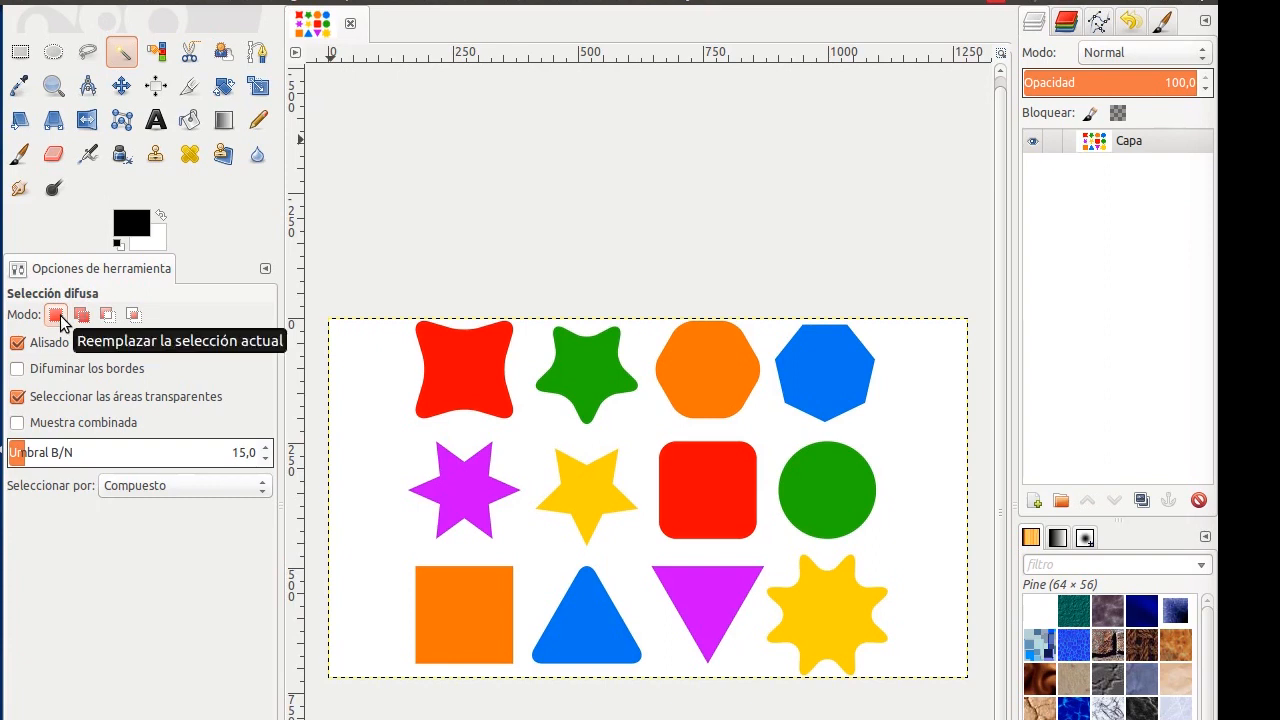
Fuzzy-select the red four-pointed shape, green star, yellow five-pointed star and red rounded square one after another, each replacing the previous selection
{"action": "left_click", "coordinate": [463, 388]}
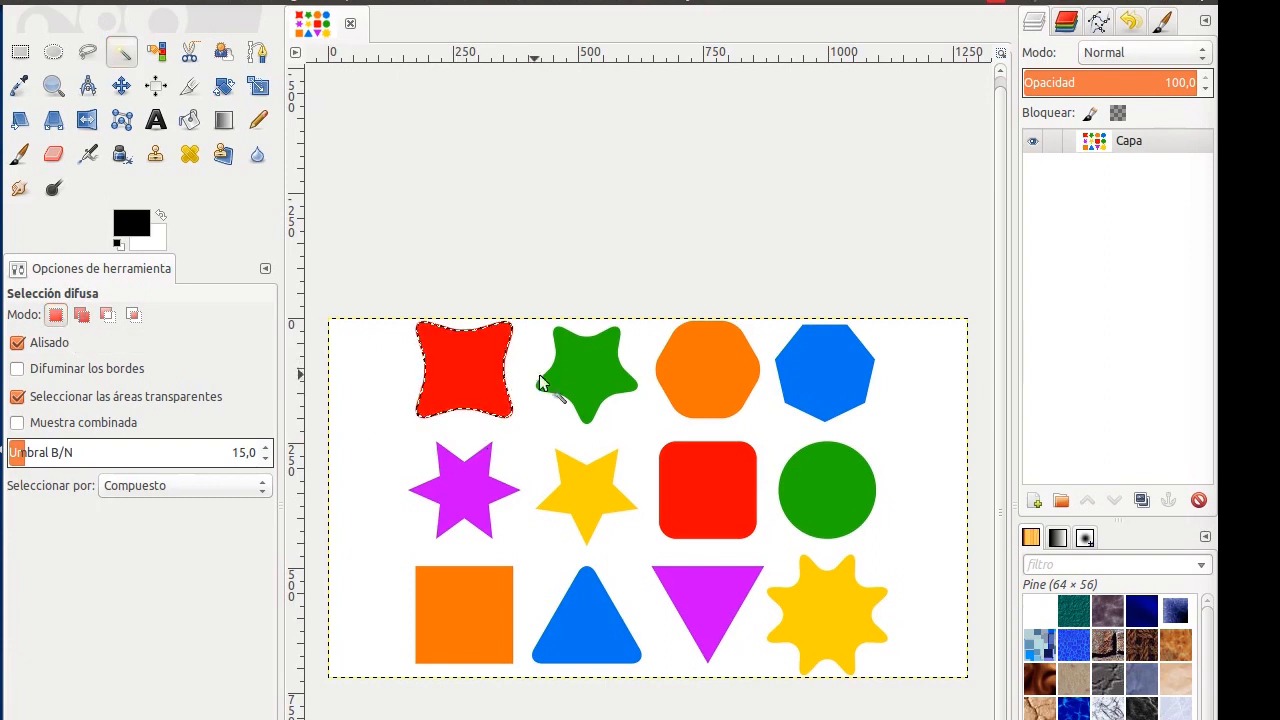
{"action": "left_click", "coordinate": [587, 372]}
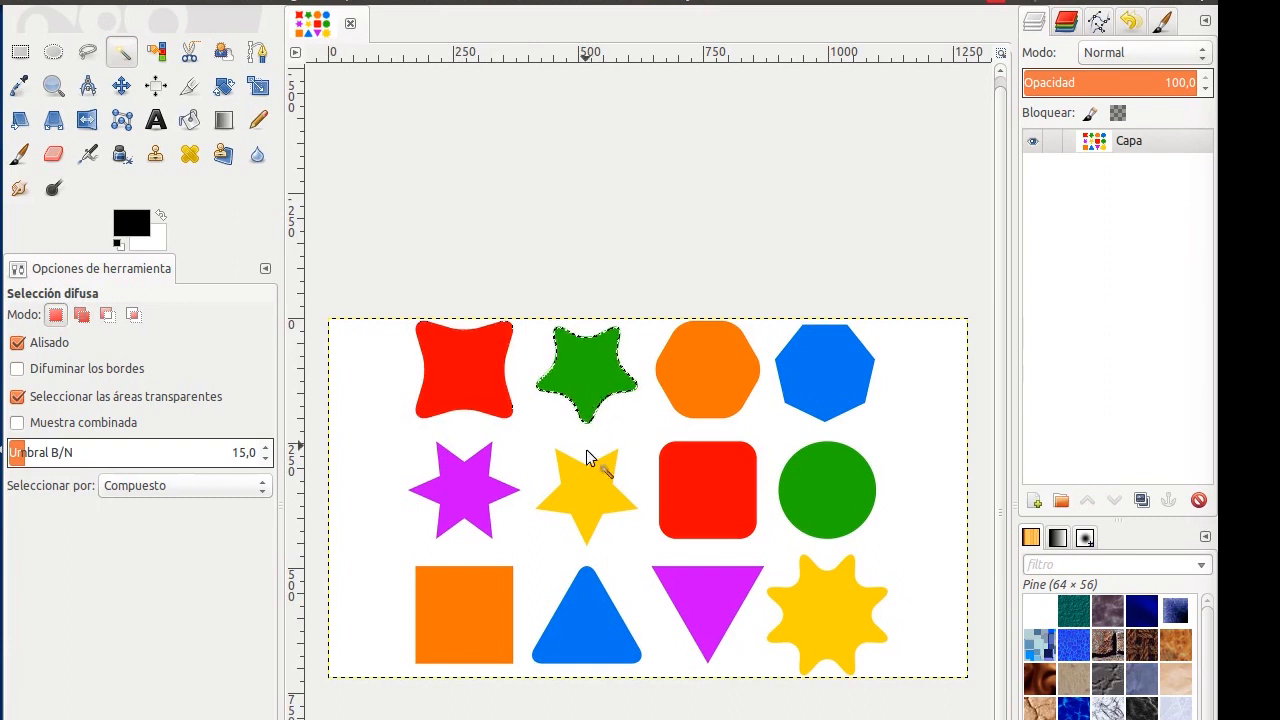
{"action": "left_click", "coordinate": [580, 489]}
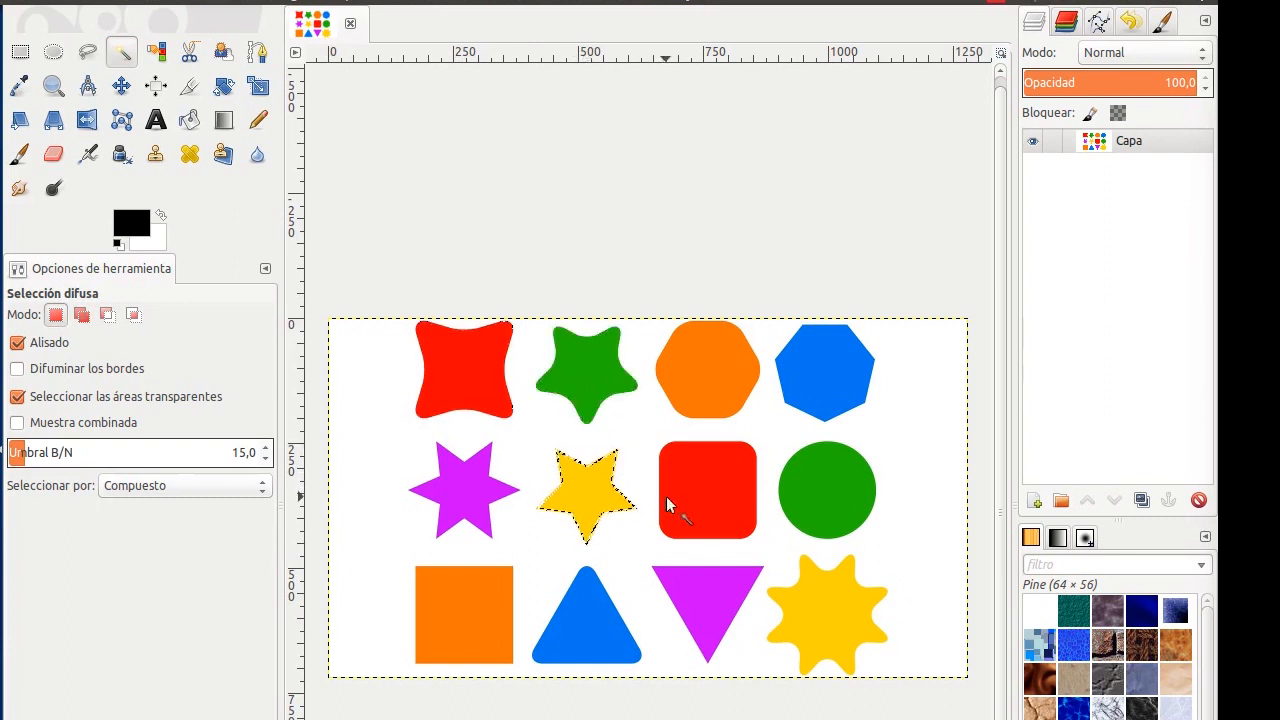
{"action": "left_click", "coordinate": [696, 494]}
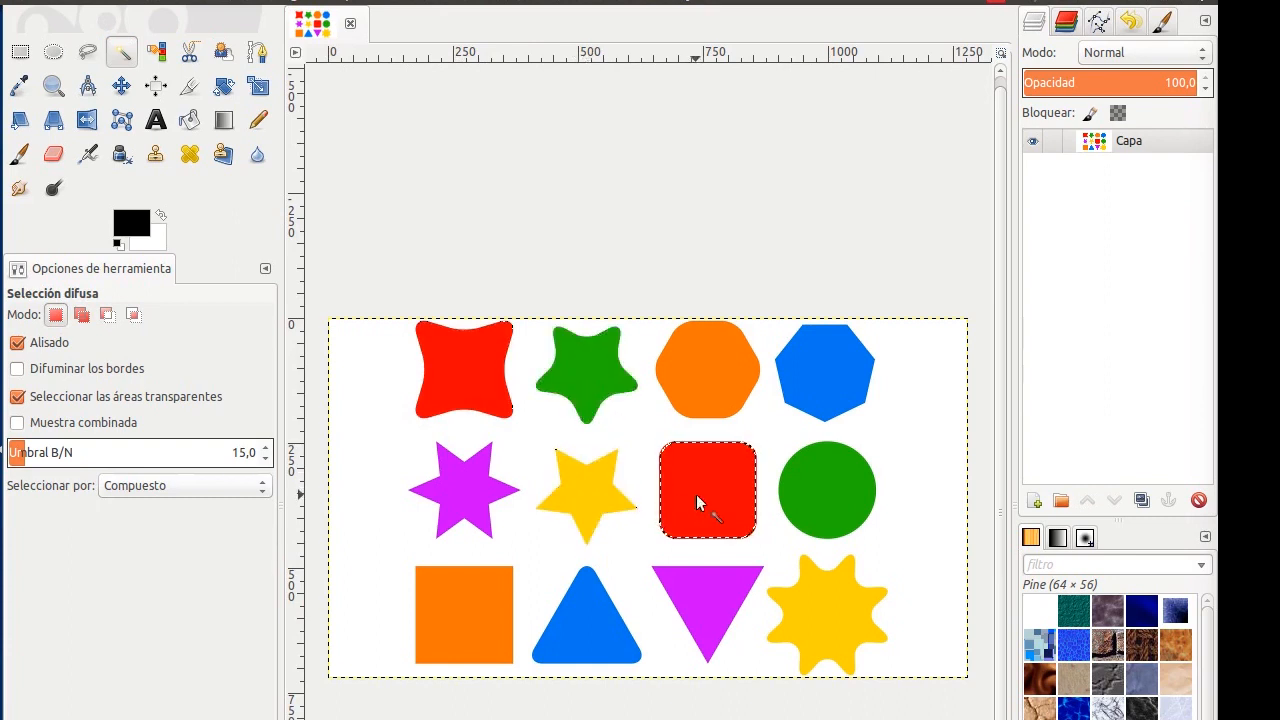
Add the yellow five-pointed star and the green circle to the red rounded square's selection with Fuzzy Select
{"action": "left_click", "coordinate": [83, 318]}
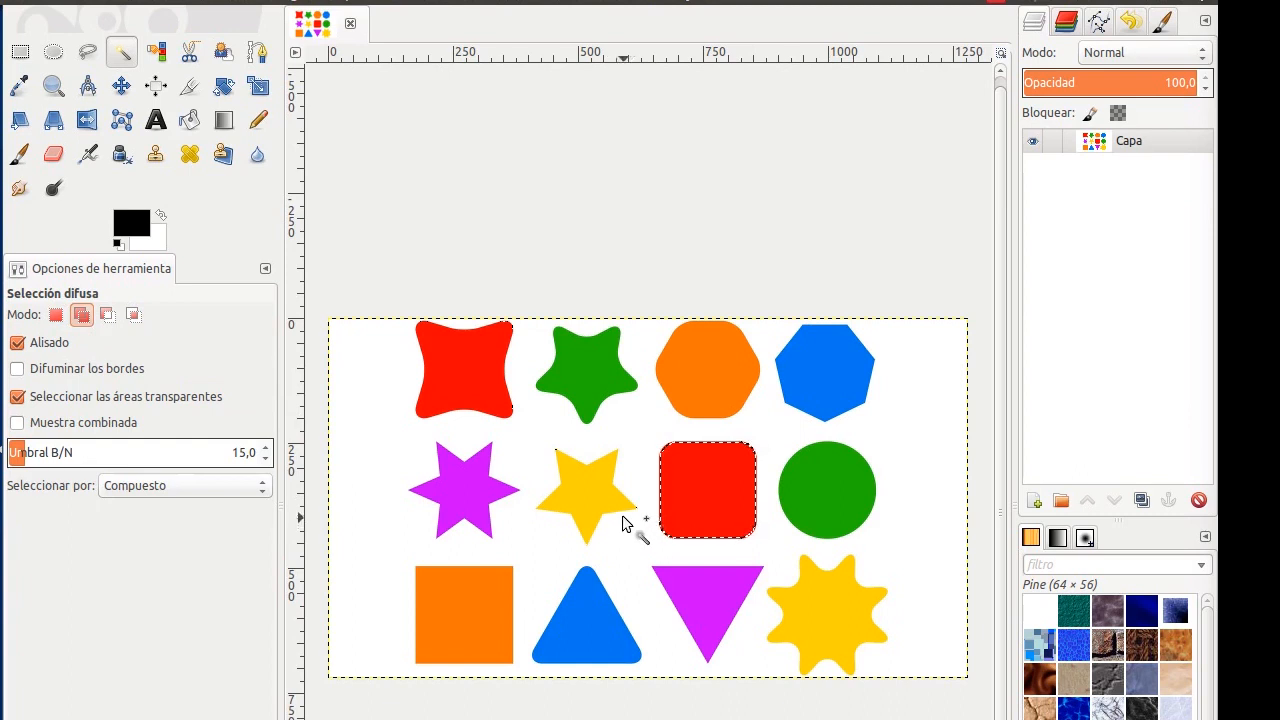
{"action": "left_click", "coordinate": [596, 489]}
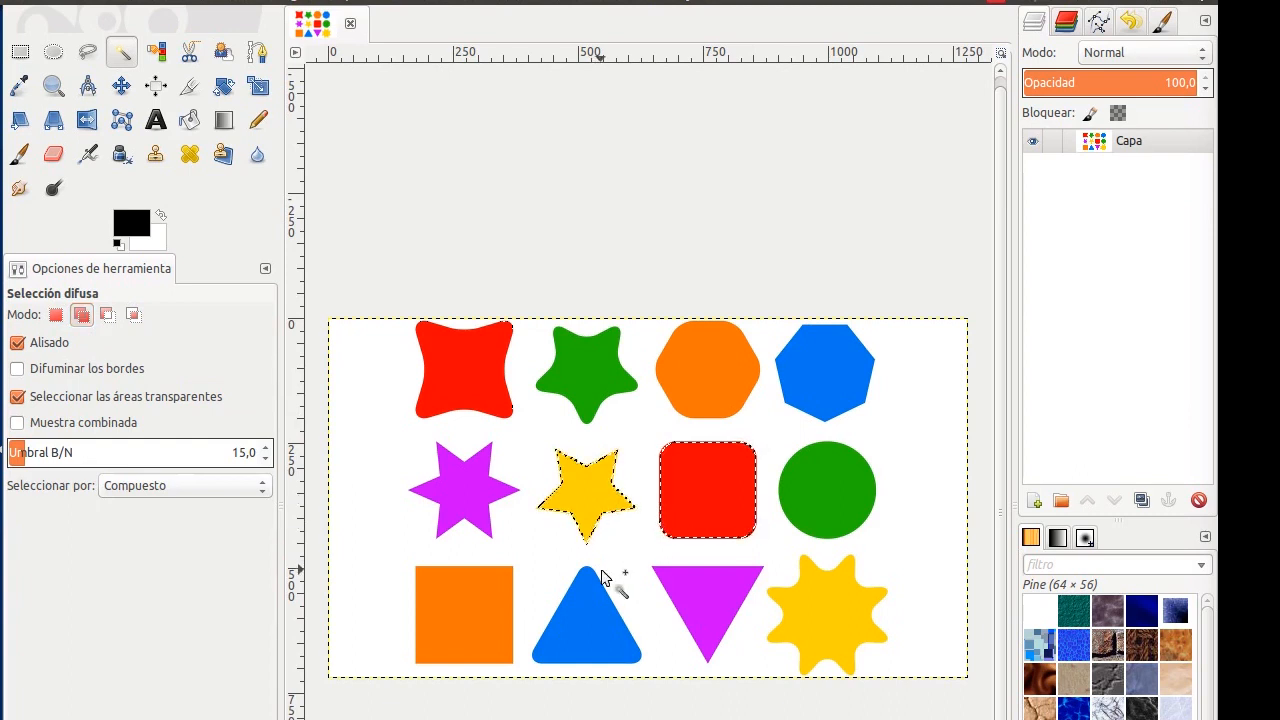
{"action": "left_click", "coordinate": [804, 487]}
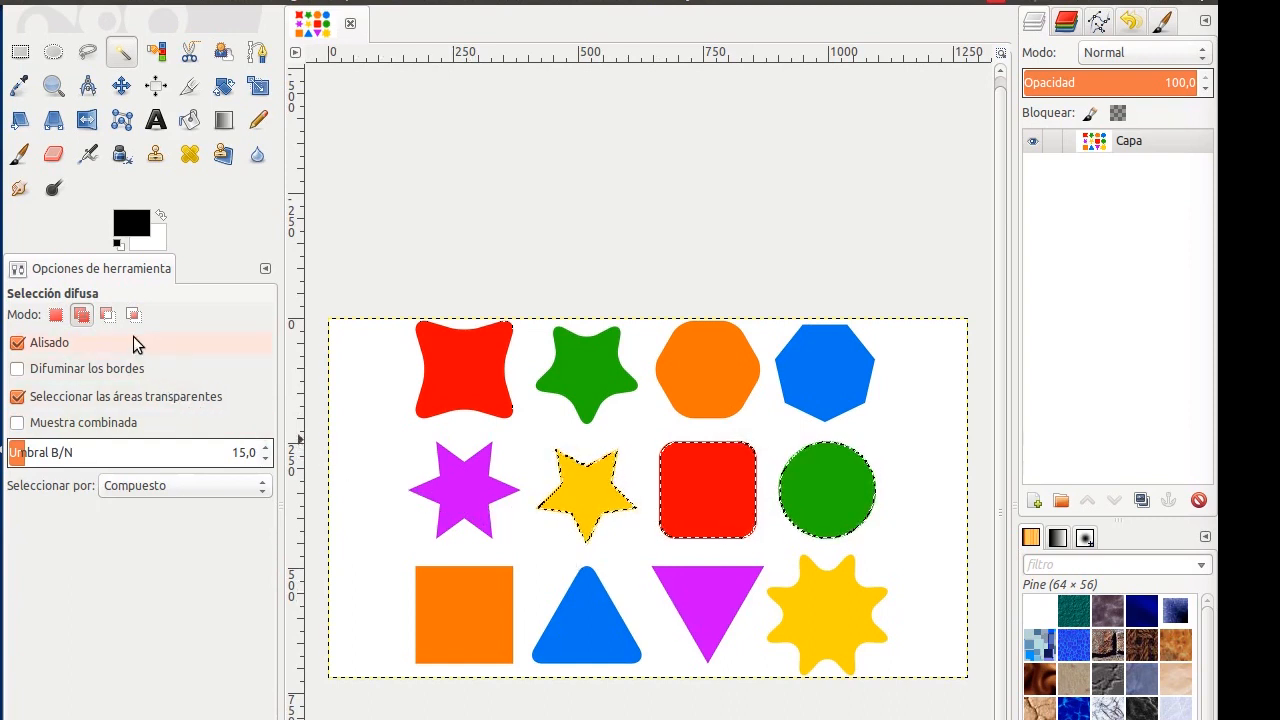
Subtract the yellow five-pointed star and the green circle from the current selection with Fuzzy Select
{"action": "left_click", "coordinate": [108, 316]}
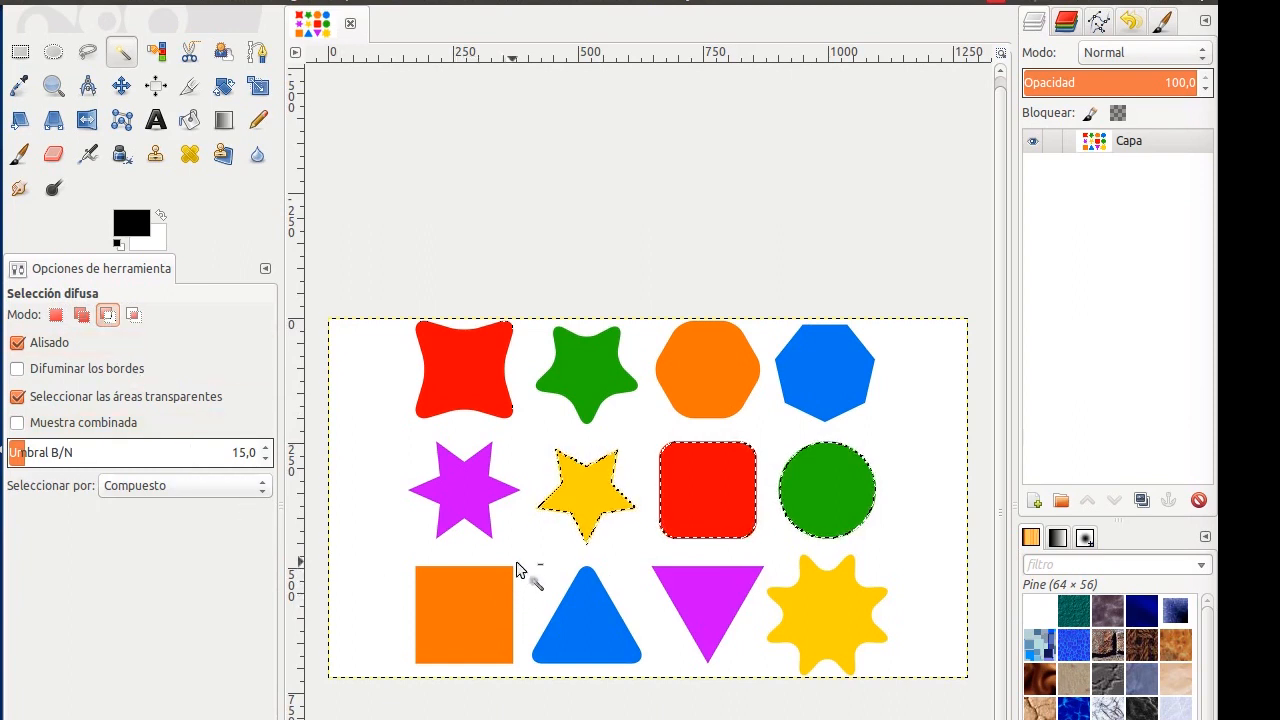
{"action": "left_click", "coordinate": [591, 482]}
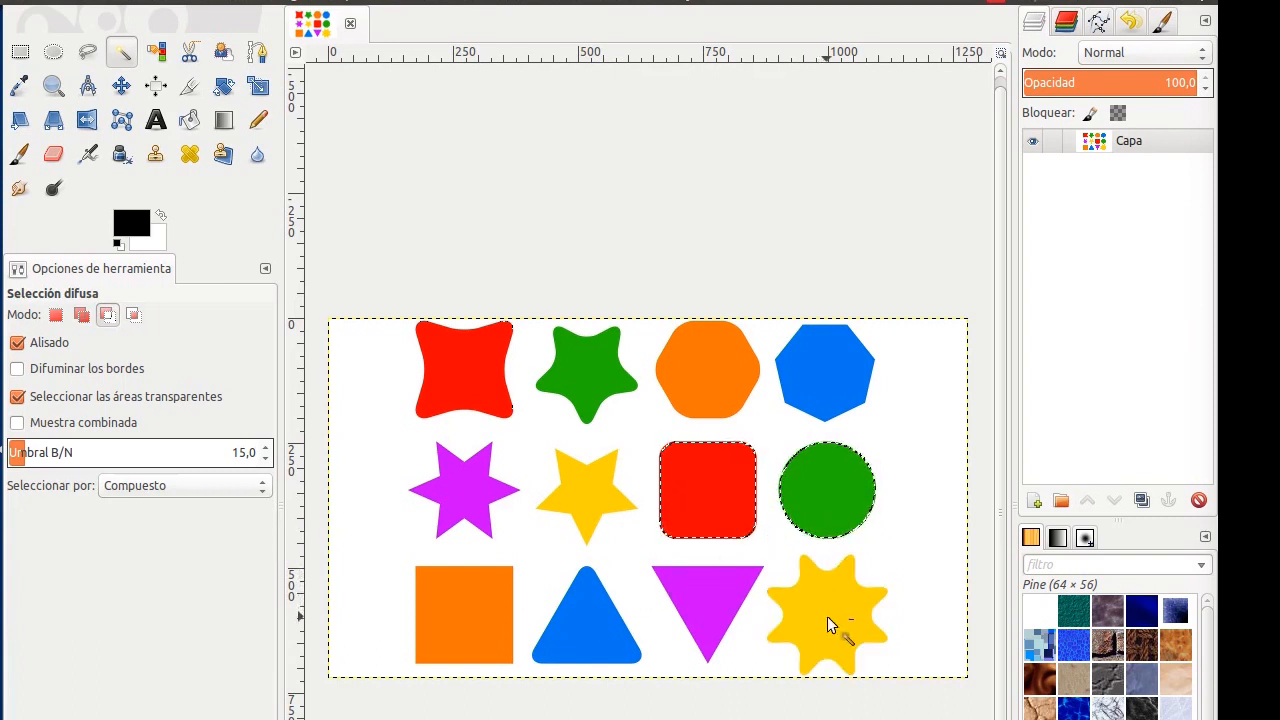
{"action": "left_click", "coordinate": [832, 506]}
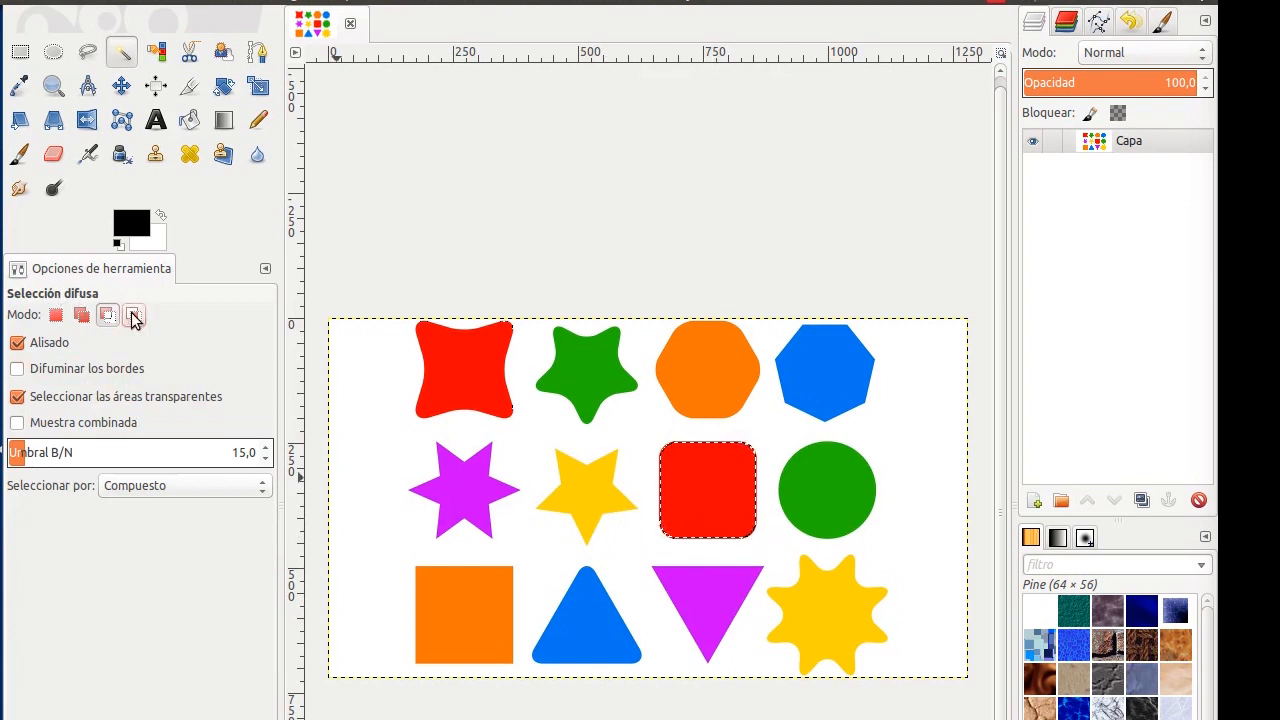
Select a rectangle about 368 × 262 px across the red square and green circle, and intersect it with another about 310 × 284 px
{"action": "key", "text": "r"}
{"action": "left_click_drag", "start_coordinate": [713, 424], "coordinate": [897, 555]}
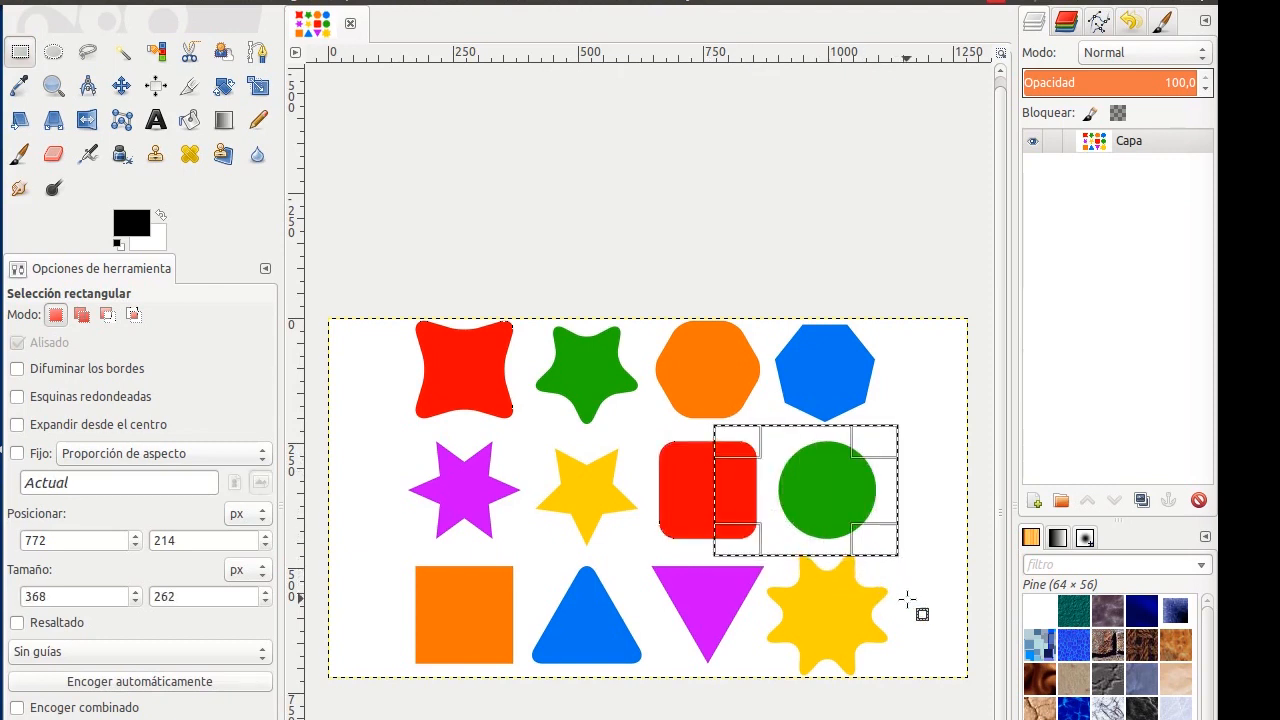
{"action": "left_click", "coordinate": [136, 316]}
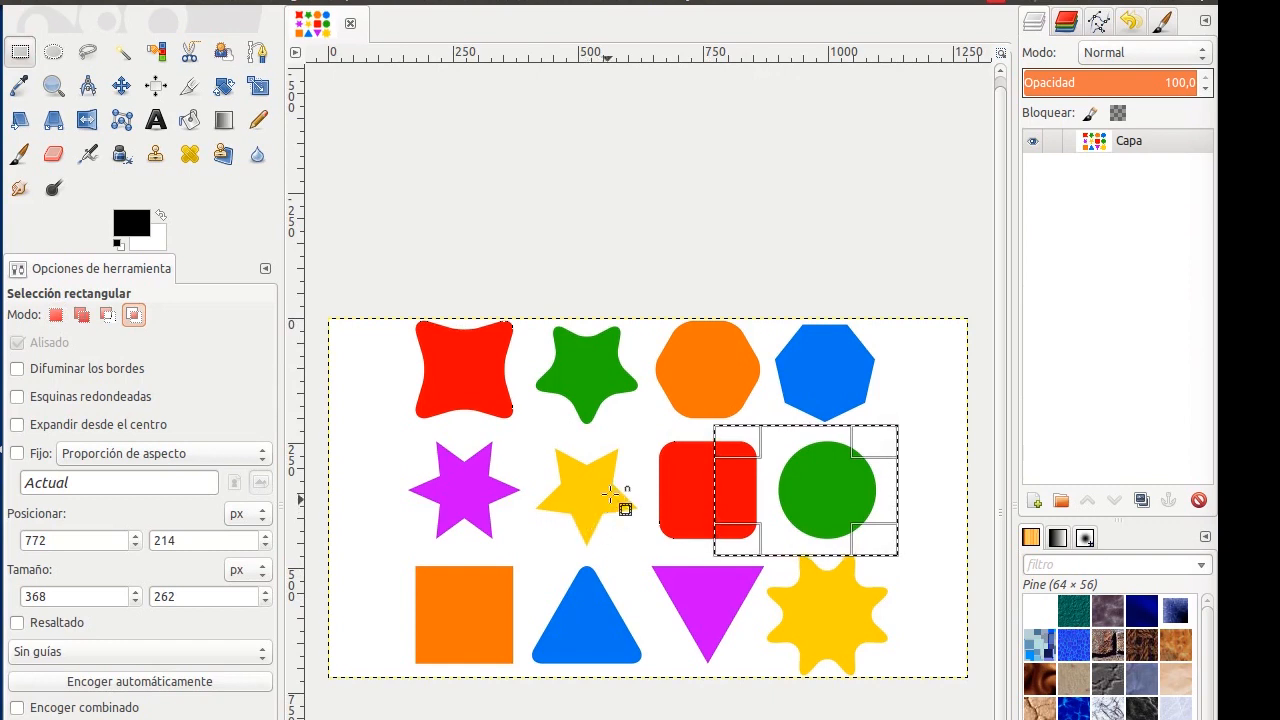
{"action": "left_click_drag", "start_coordinate": [607, 425], "coordinate": [776, 581]}
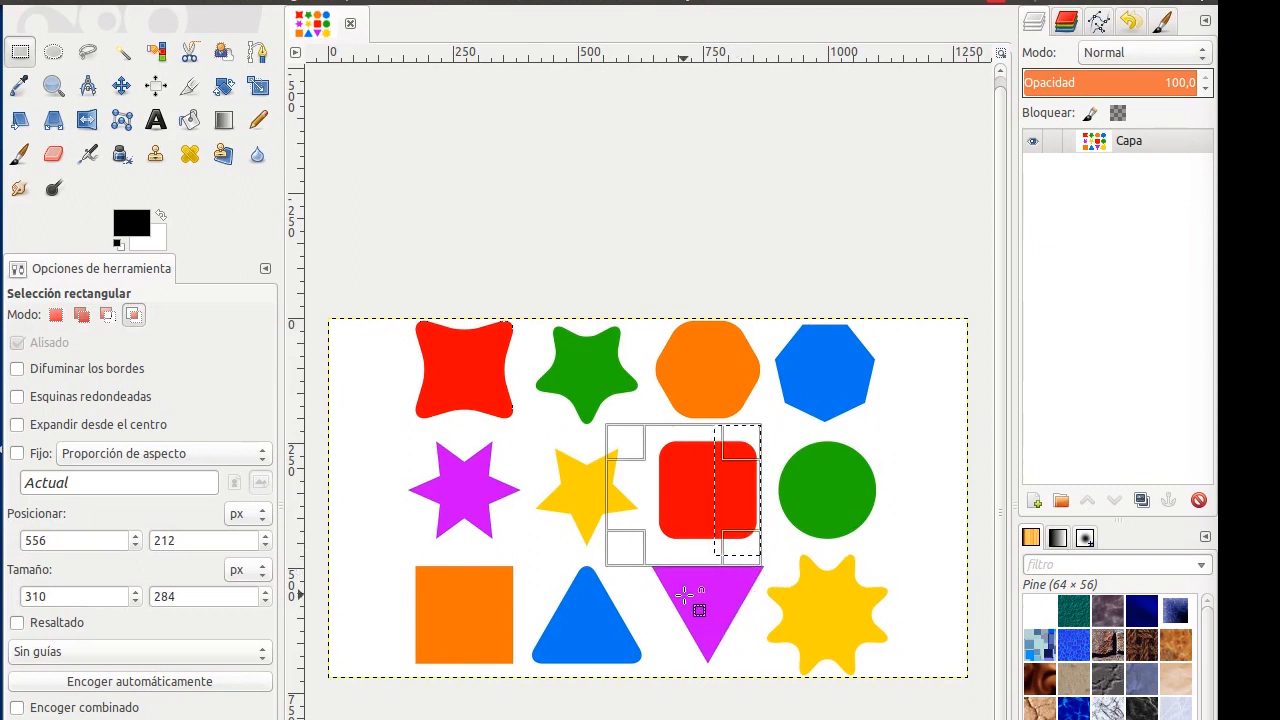
{"action": "left_click", "coordinate": [685, 528]}
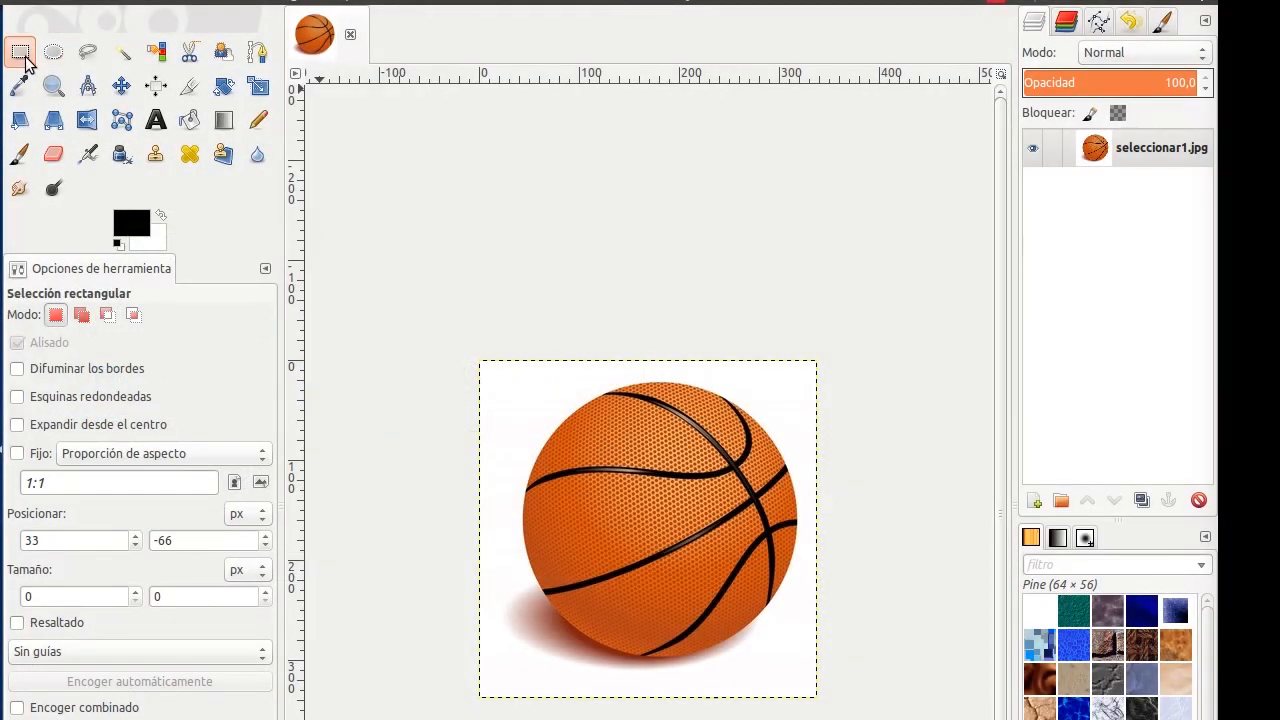
Draw a rectangular selection about 161 × 210 px over part of the basketball, and an elliptical one about 276 × 274 px around the whole ball
{"action": "left_click_drag", "start_coordinate": [517, 380], "coordinate": [609, 603]}
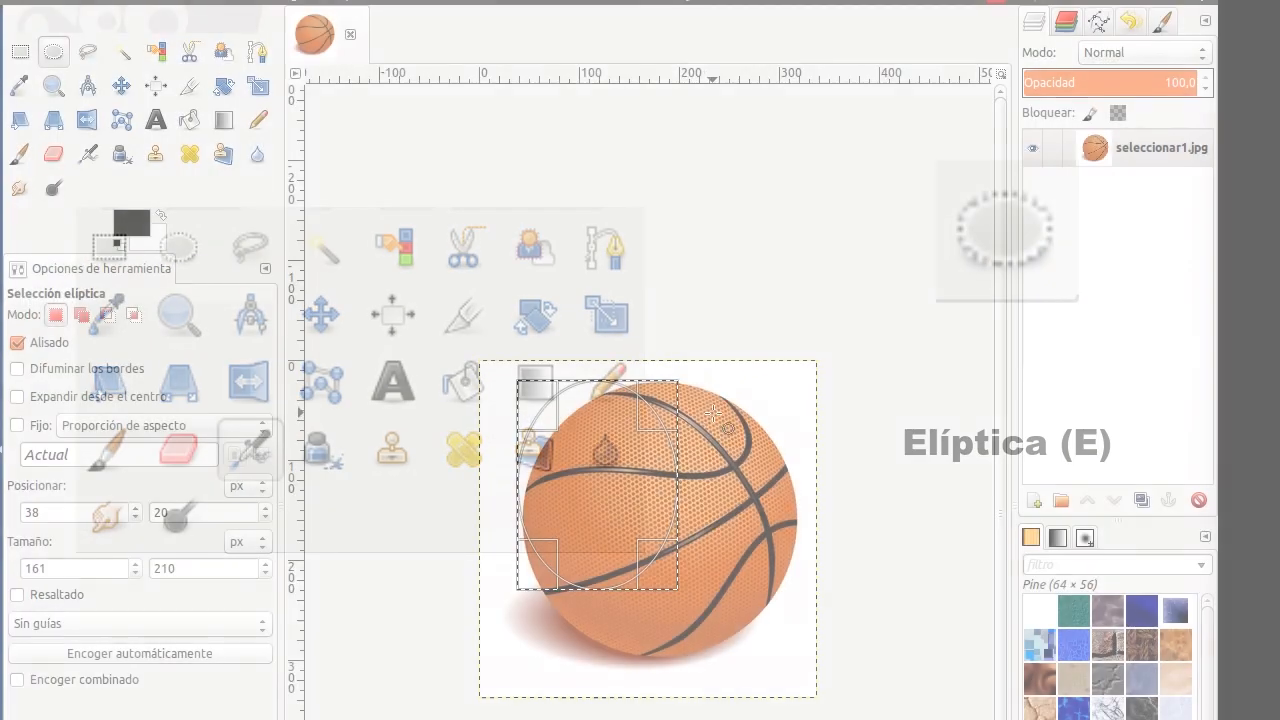
{"action": "left_click_drag", "start_coordinate": [709, 401], "coordinate": [800, 491]}
{"action": "left_click_drag", "start_coordinate": [521, 384], "coordinate": [799, 660]}
{"action": "left_click_drag", "start_coordinate": [571, 646], "coordinate": [574, 648]}
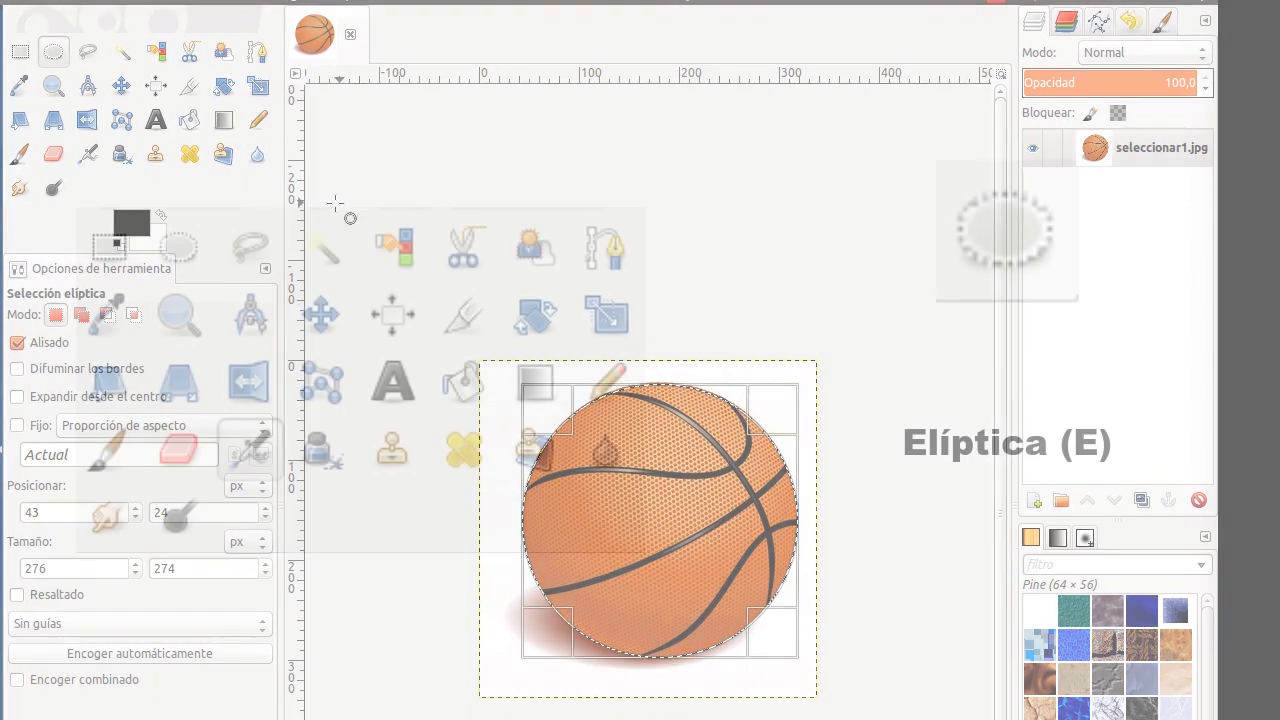
Trace a freehand selection along the basketball's outline with the Free Select tool
{"action": "key", "text": "f"}
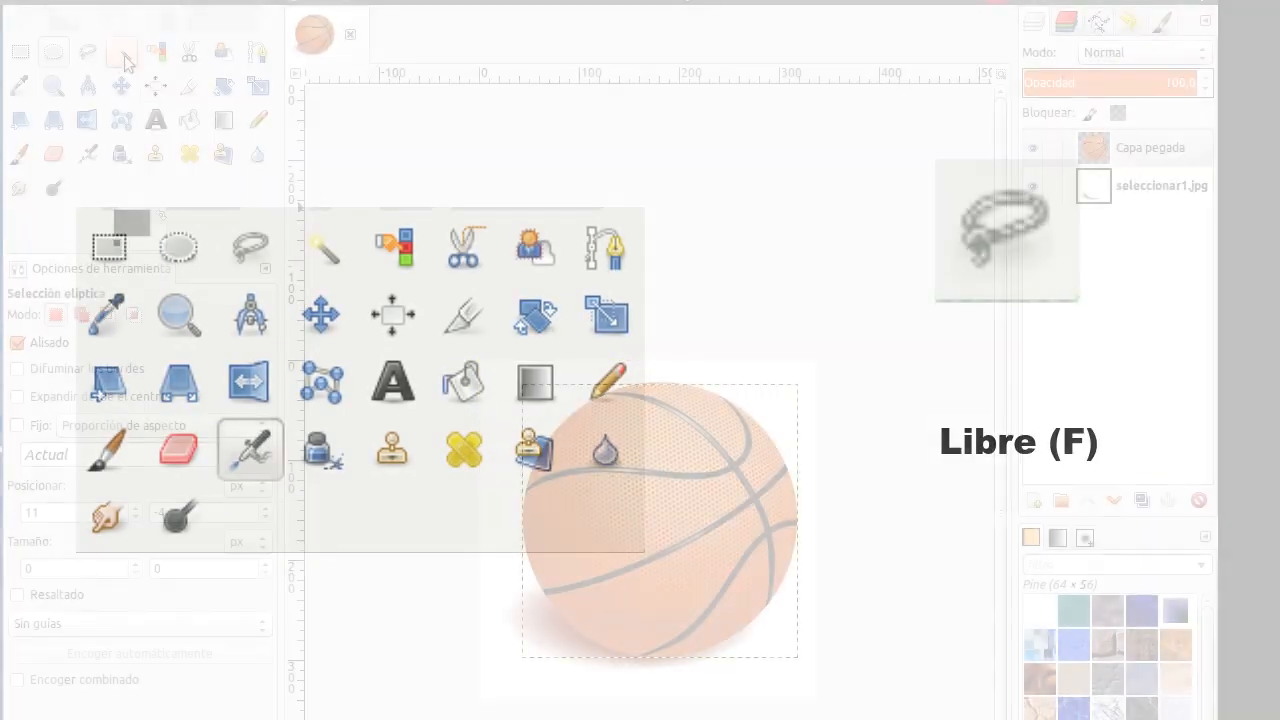
{"action": "left_click_drag", "start_coordinate": [632, 386], "coordinate": [575, 410]}
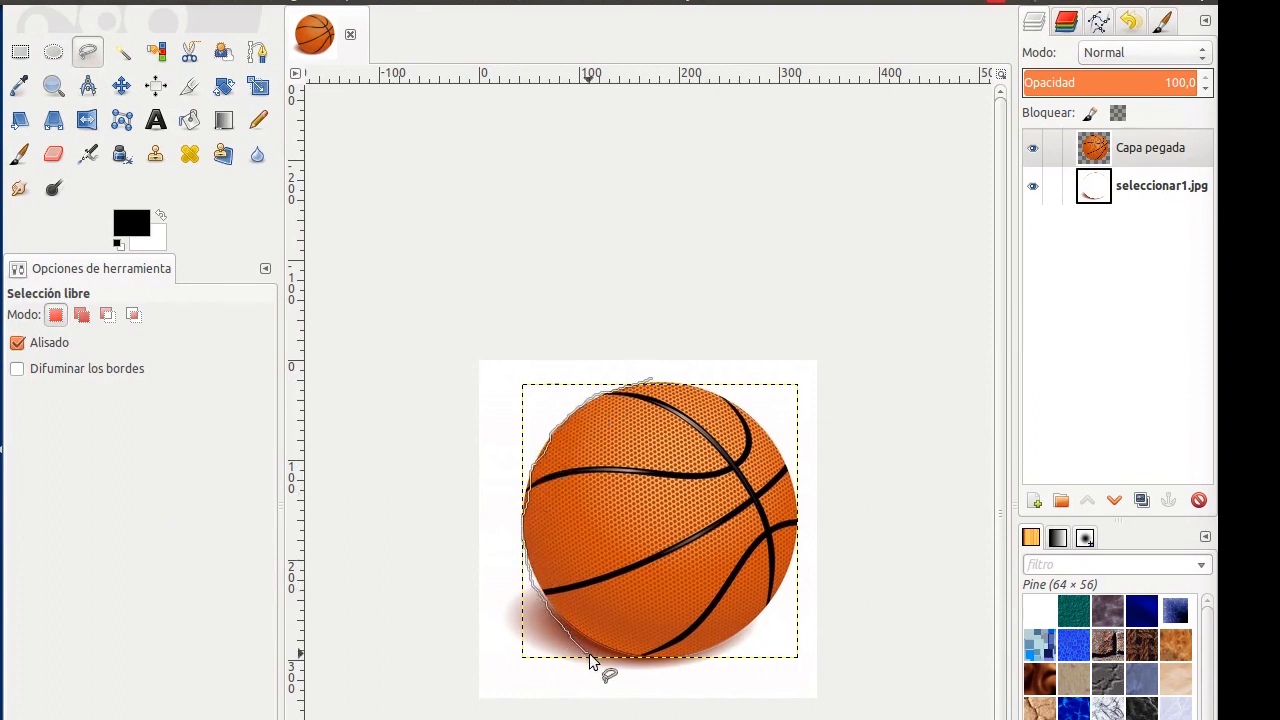
{"action": "mouse_move", "coordinate": [788, 494]}
{"action": "left_mouse_down"}
{"action": "mouse_move", "coordinate": [761, 419]}
{"action": "mouse_move", "coordinate": [652, 379]}
{"action": "left_mouse_up"}
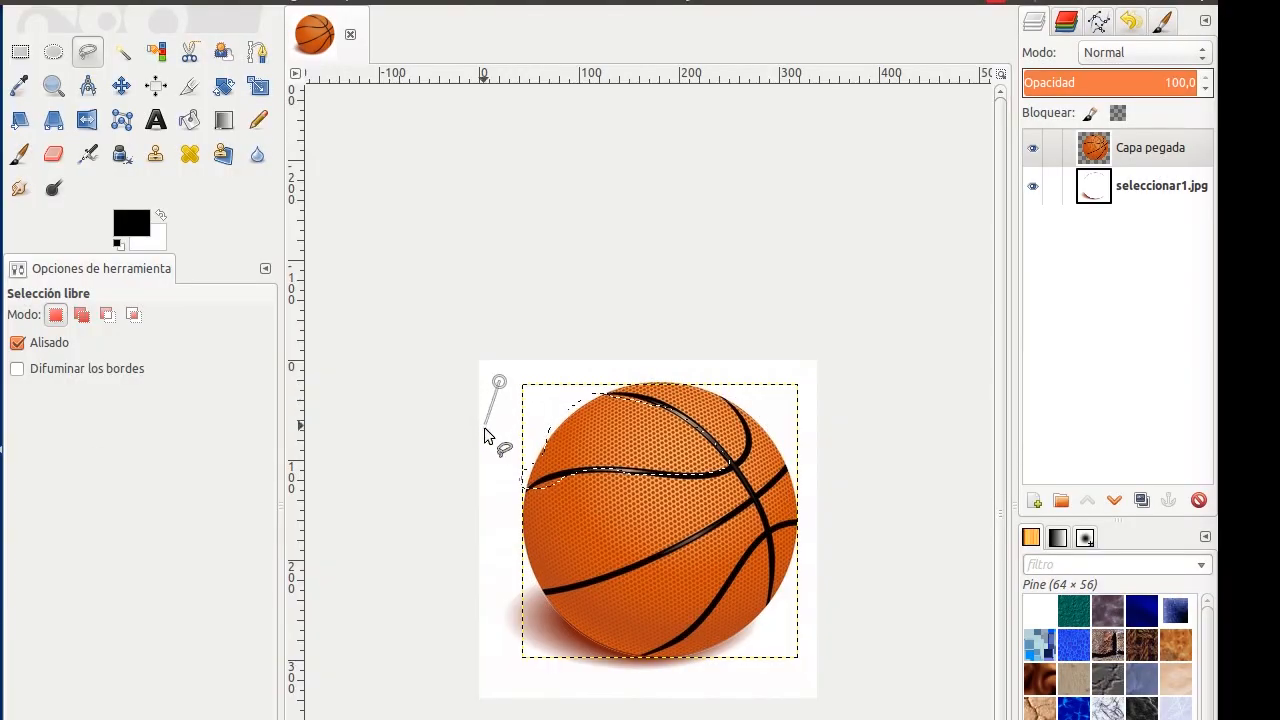
Draw a closed polygonal selection with straight segments over the basketball's upper-left area using Free Select
{"action": "left_click", "coordinate": [493, 489]}
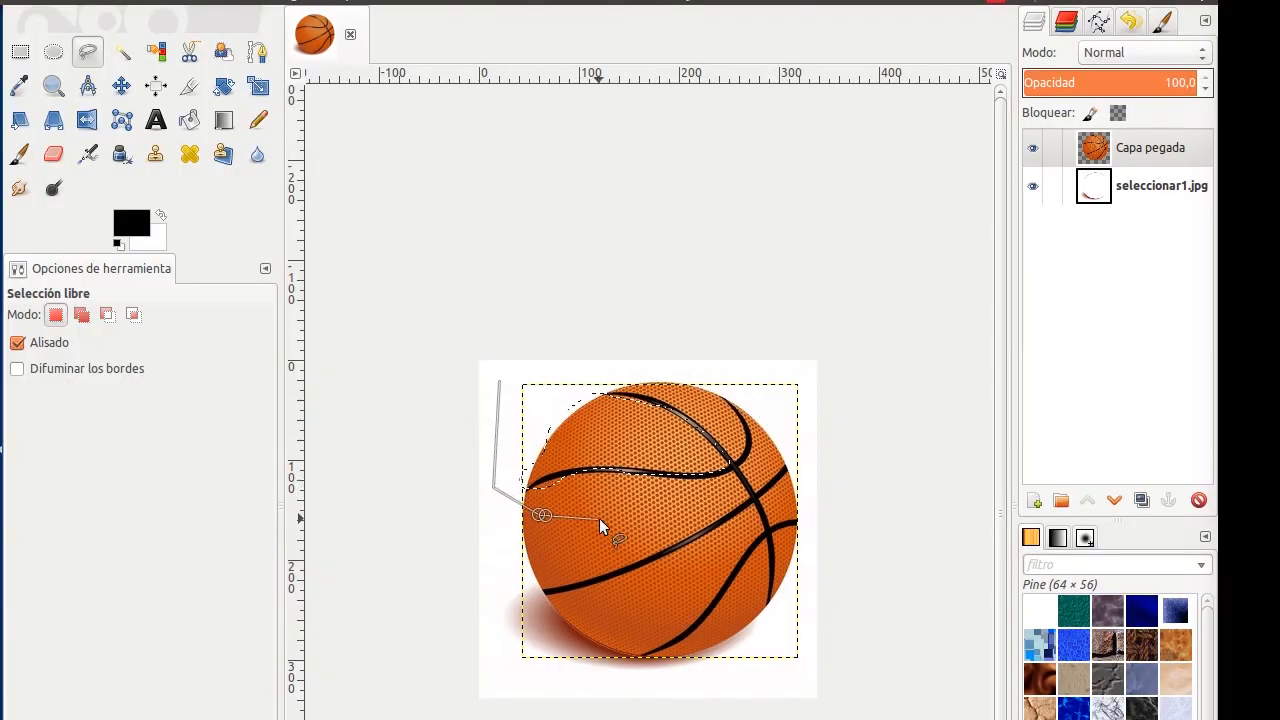
{"action": "left_click", "coordinate": [600, 410]}
{"action": "left_click", "coordinate": [500, 382]}
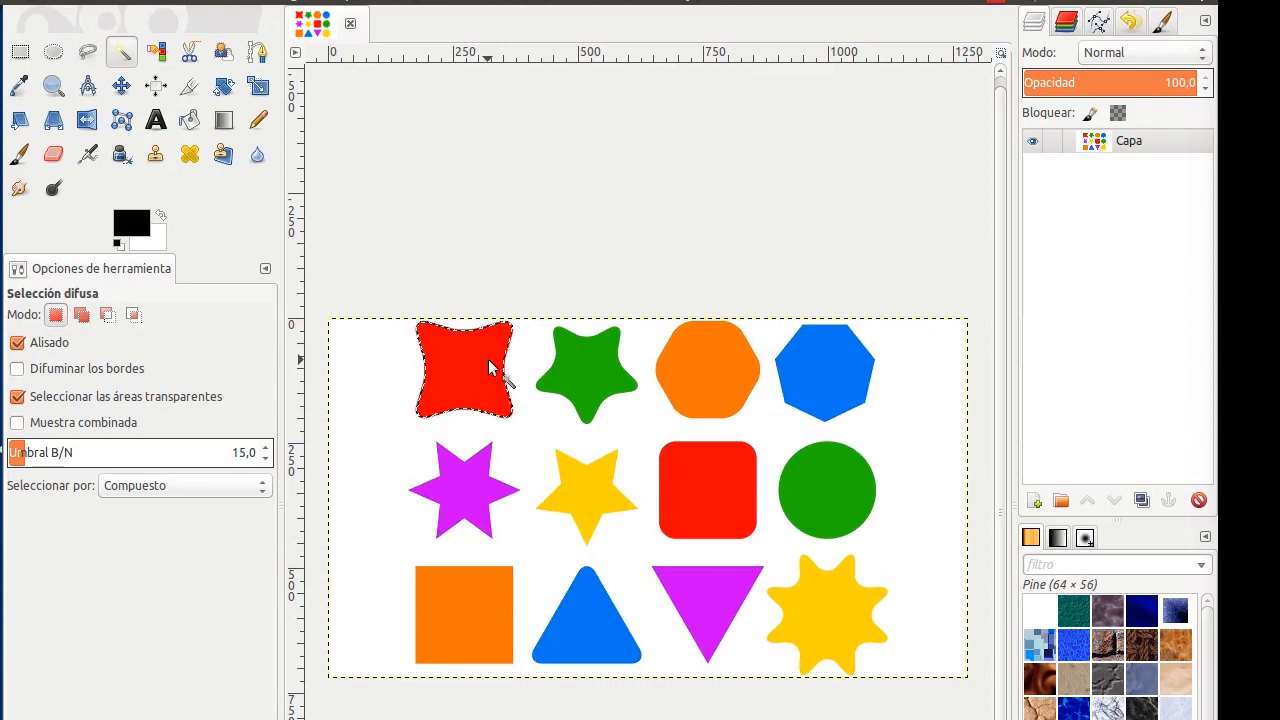
Fuzzy-select the green star, orange hexagon and blue heptagon one after another, each replacing the previous selection
{"action": "left_click", "coordinate": [574, 369]}
{"action": "left_click", "coordinate": [700, 369]}
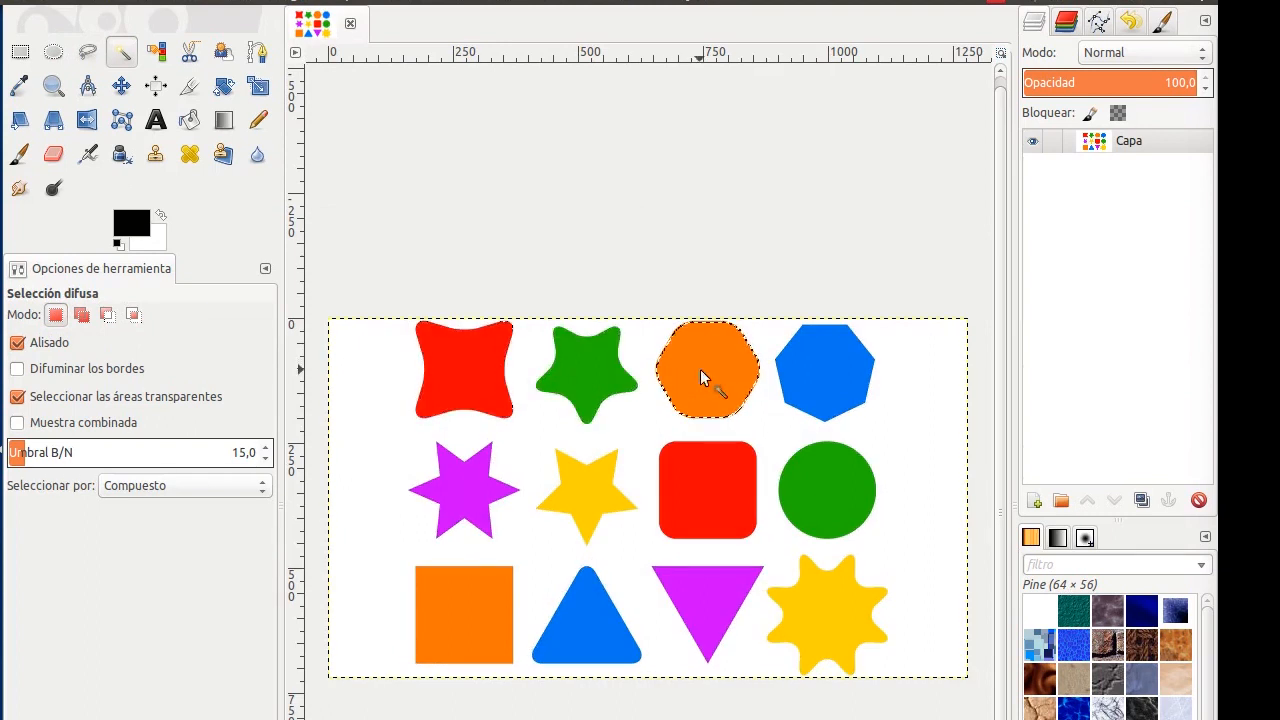
{"action": "left_click", "coordinate": [785, 385]}
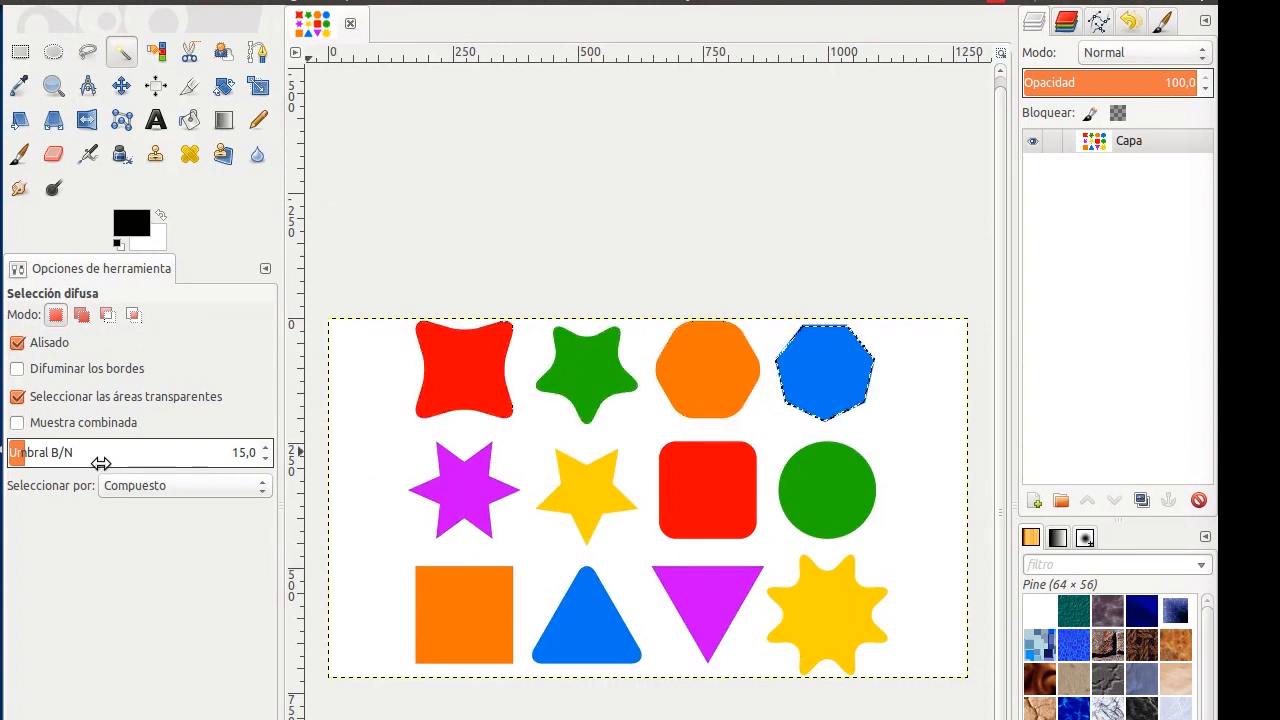
Fuzzy-select the red four-pointed shape with threshold 39.1, and select it, the white background and the yellow star in turn with threshold 177.8
{"action": "left_click_drag", "start_coordinate": [48, 455], "coordinate": [249, 449]}
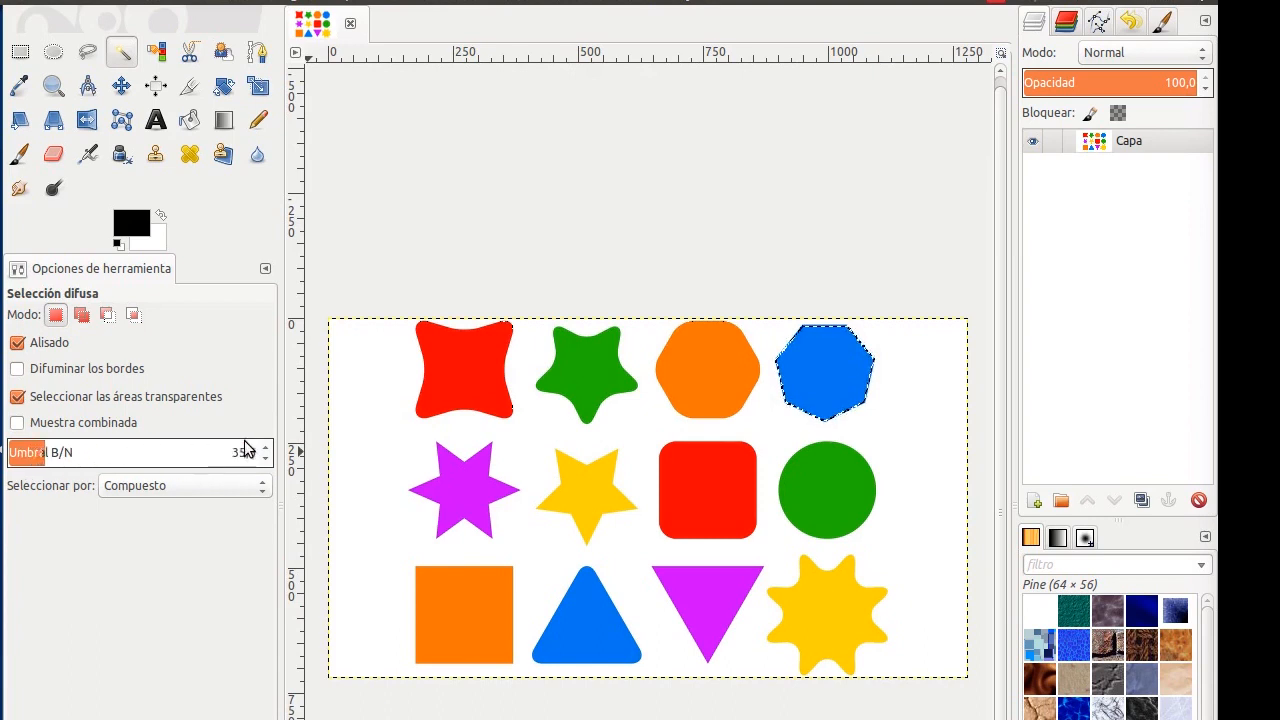
{"action": "left_click", "coordinate": [450, 368]}
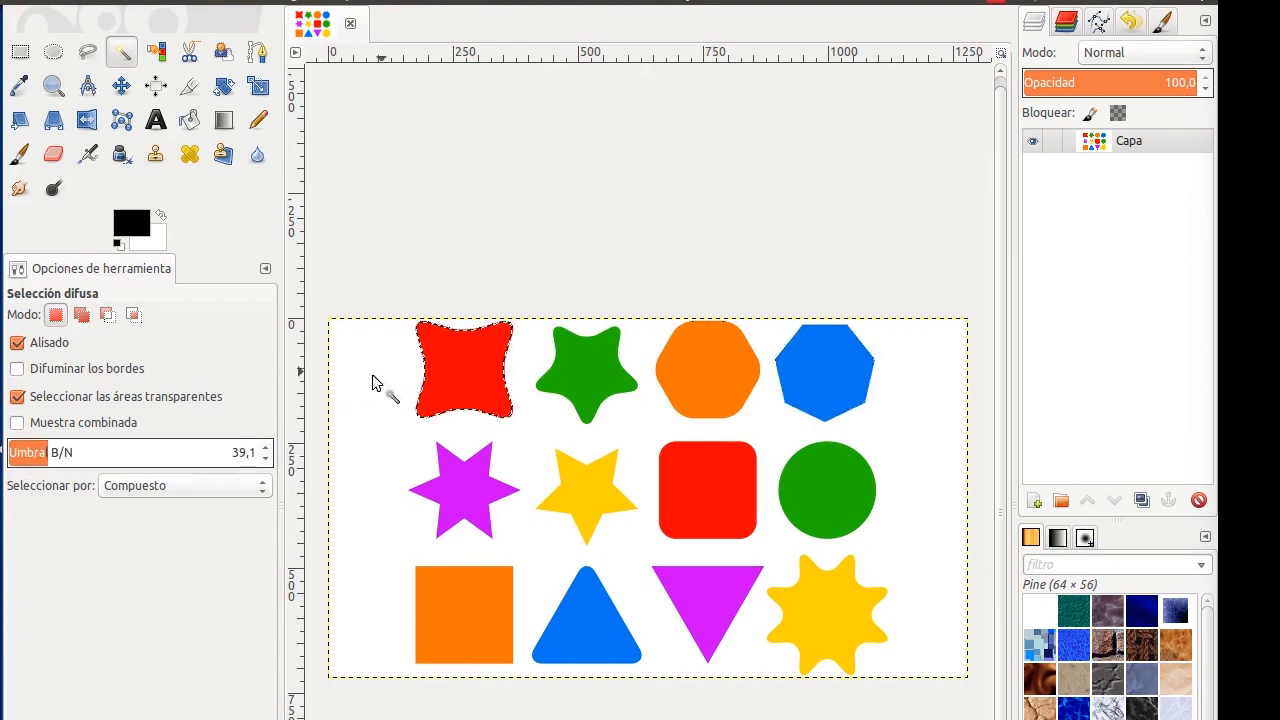
{"action": "left_click_drag", "start_coordinate": [62, 453], "coordinate": [214, 450]}
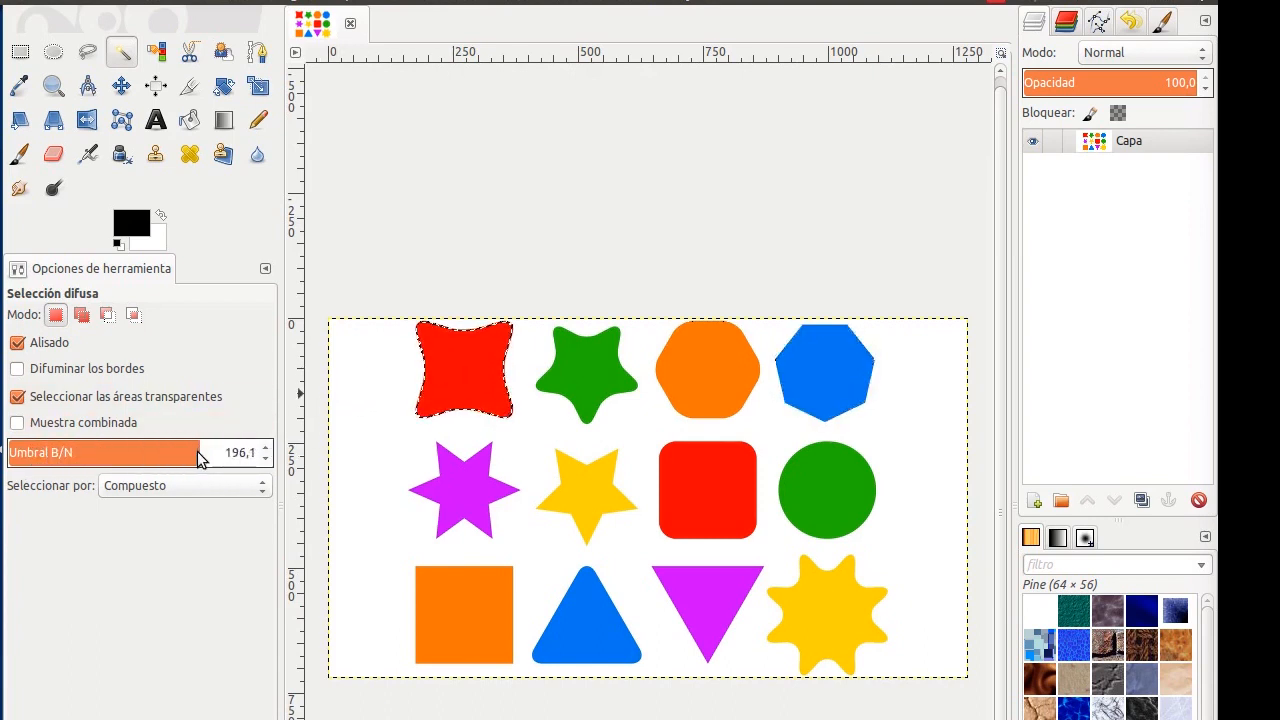
{"action": "left_click", "coordinate": [462, 377]}
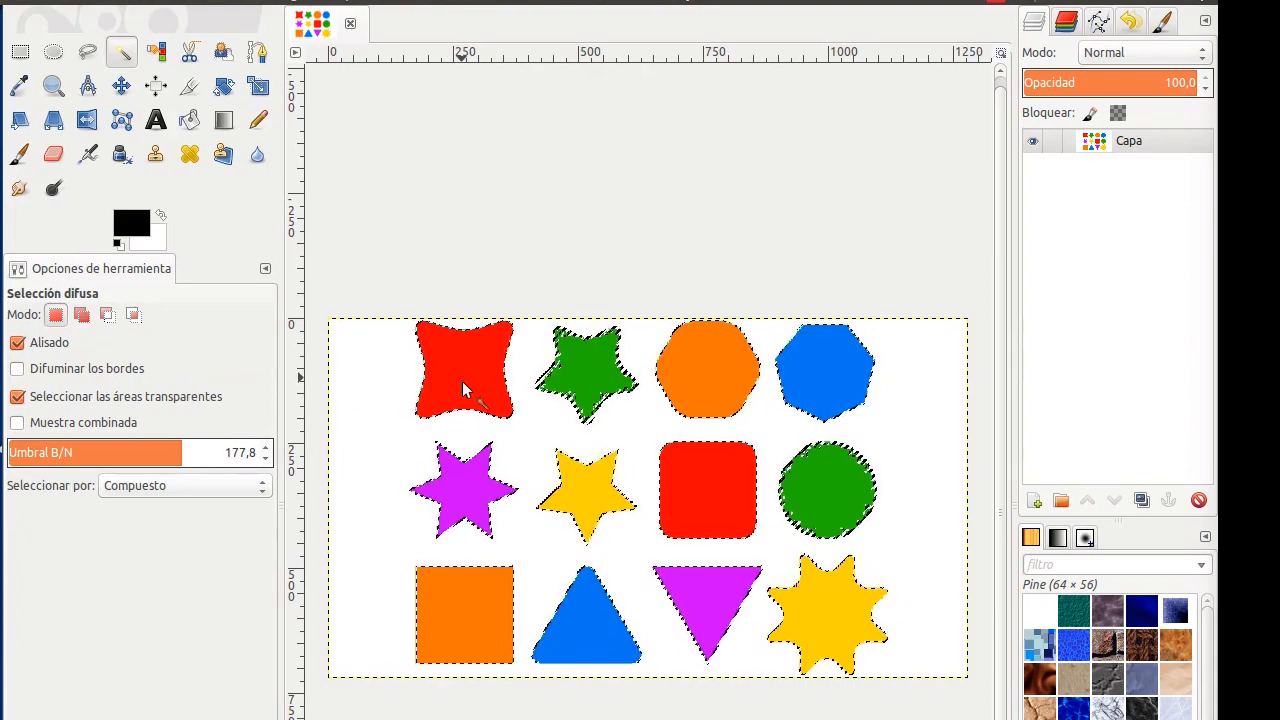
{"action": "left_click", "coordinate": [373, 408]}
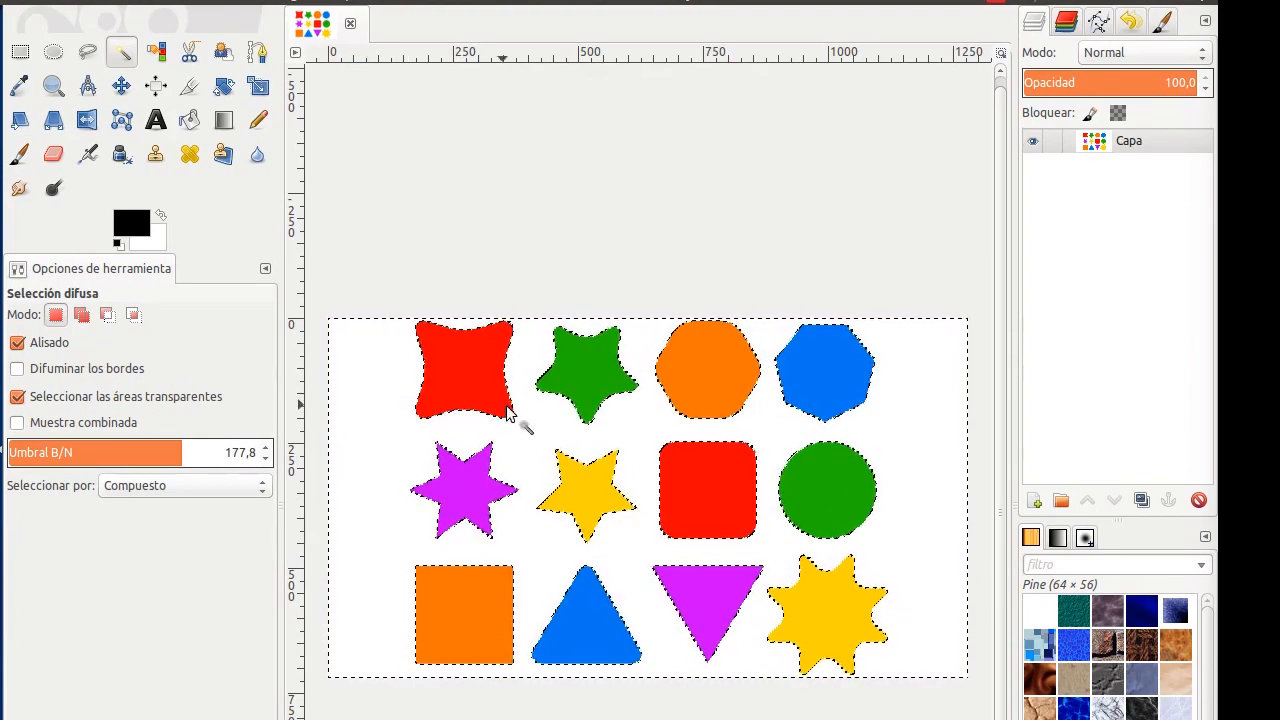
{"action": "left_click", "coordinate": [570, 479]}
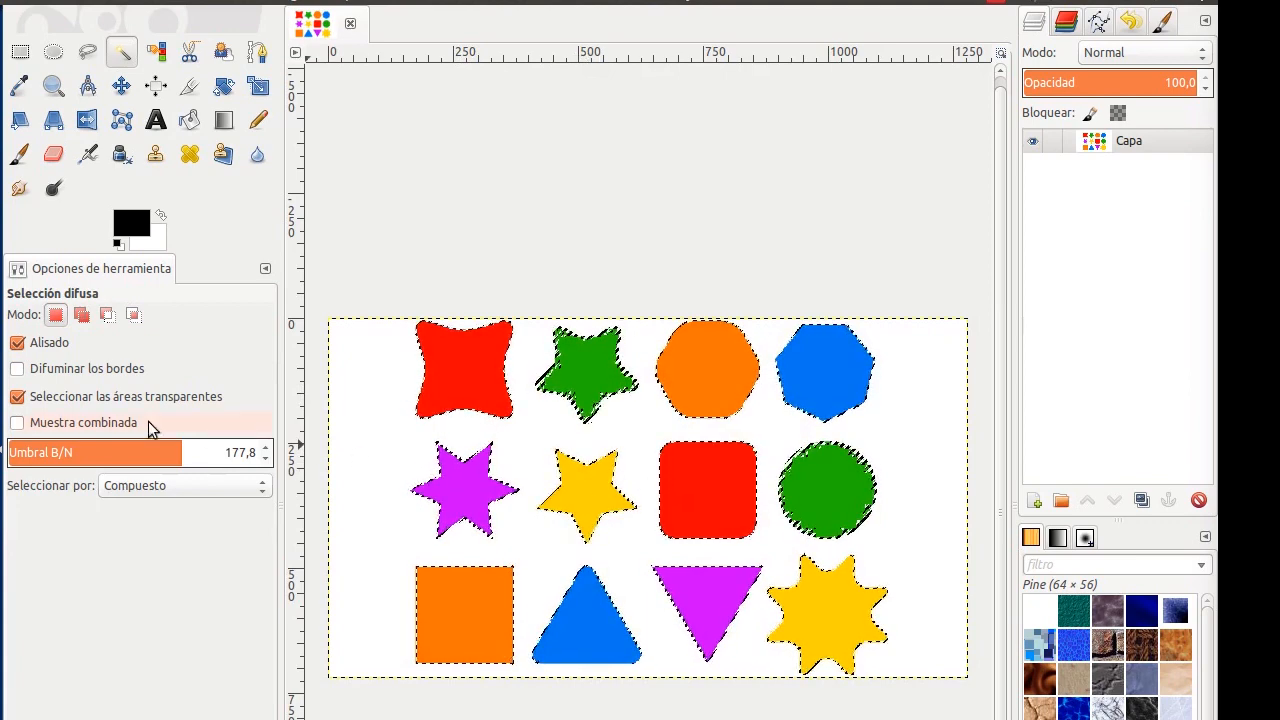
Lower the fuzzy selection threshold to 19.3 and select the orange hexagon
{"action": "left_click_drag", "start_coordinate": [171, 452], "coordinate": [28, 453]}
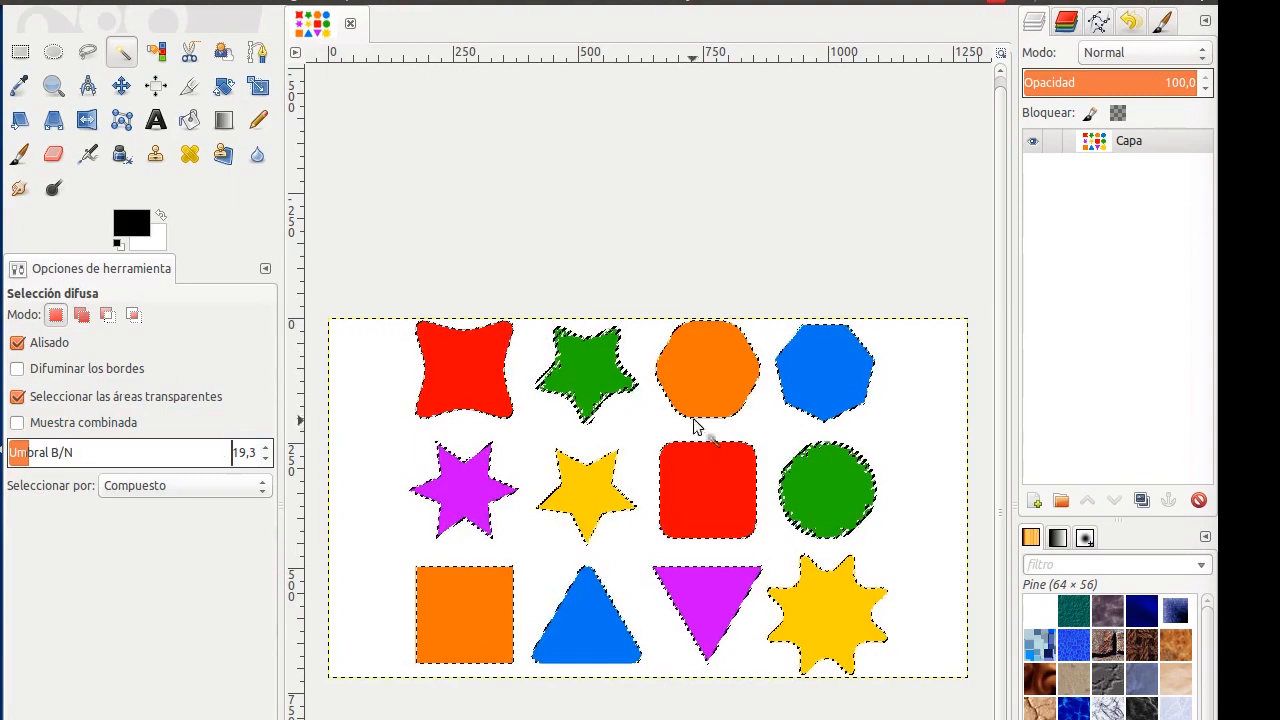
{"action": "left_click", "coordinate": [701, 382]}
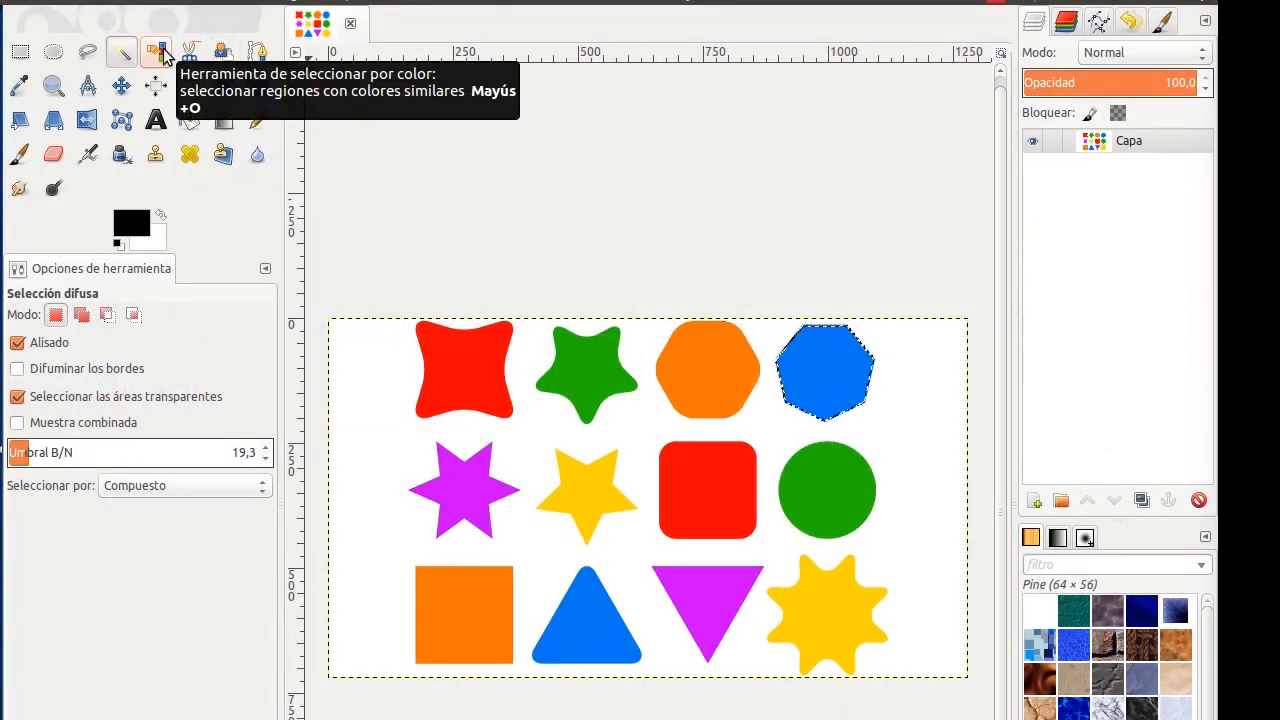
Use Select by Color on the red, orange, blue, purple and yellow shapes one after another, and raise its threshold
{"action": "left_click", "coordinate": [160, 52]}
{"action": "left_click", "coordinate": [449, 366]}
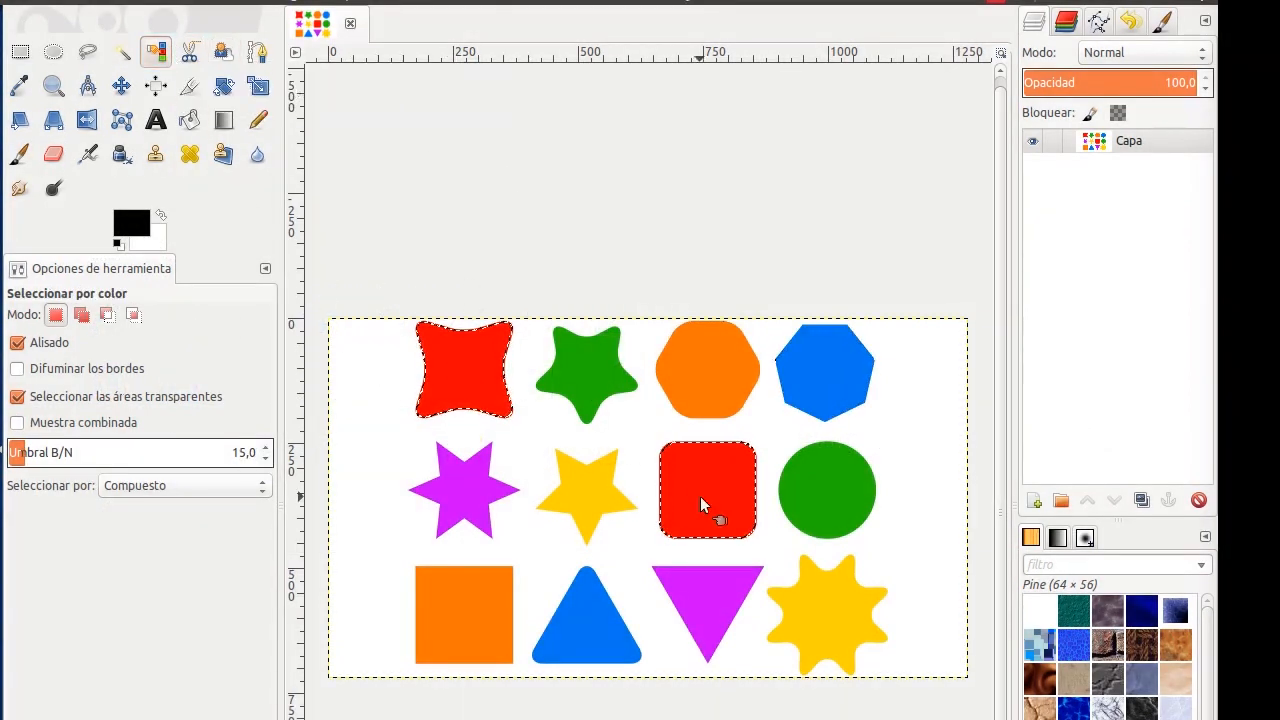
{"action": "left_click", "coordinate": [718, 372]}
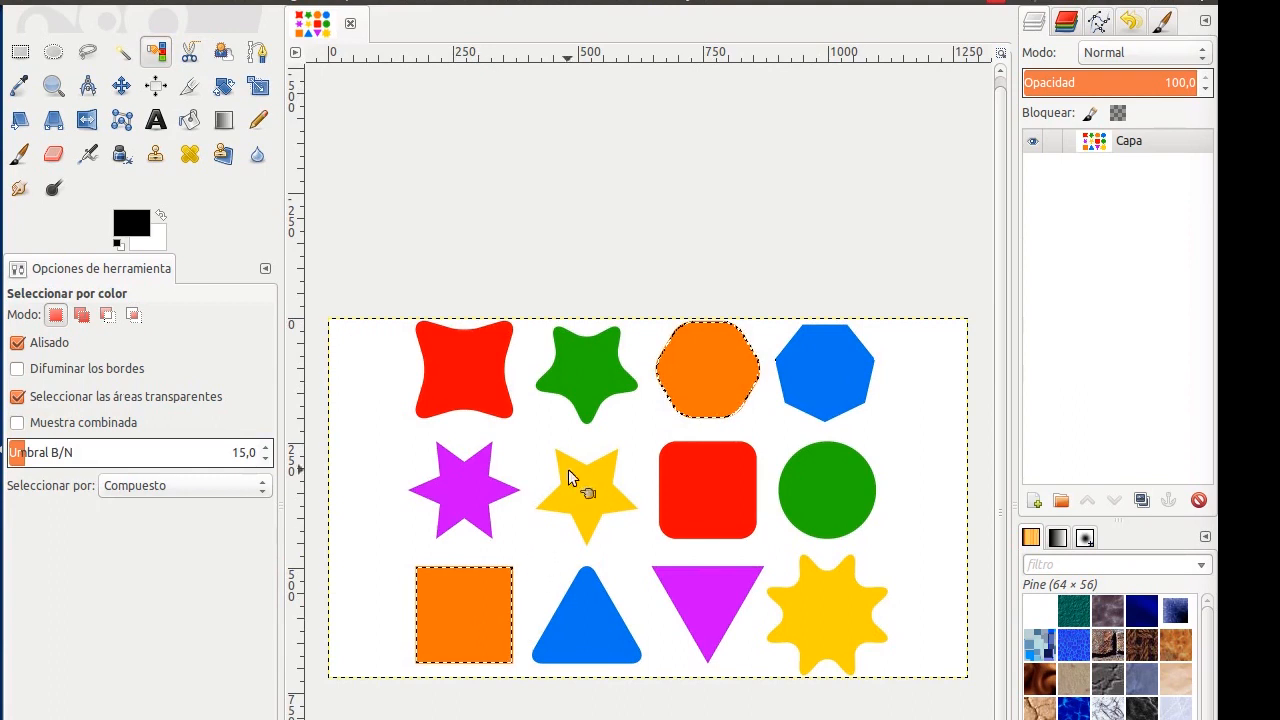
{"action": "left_click", "coordinate": [827, 365]}
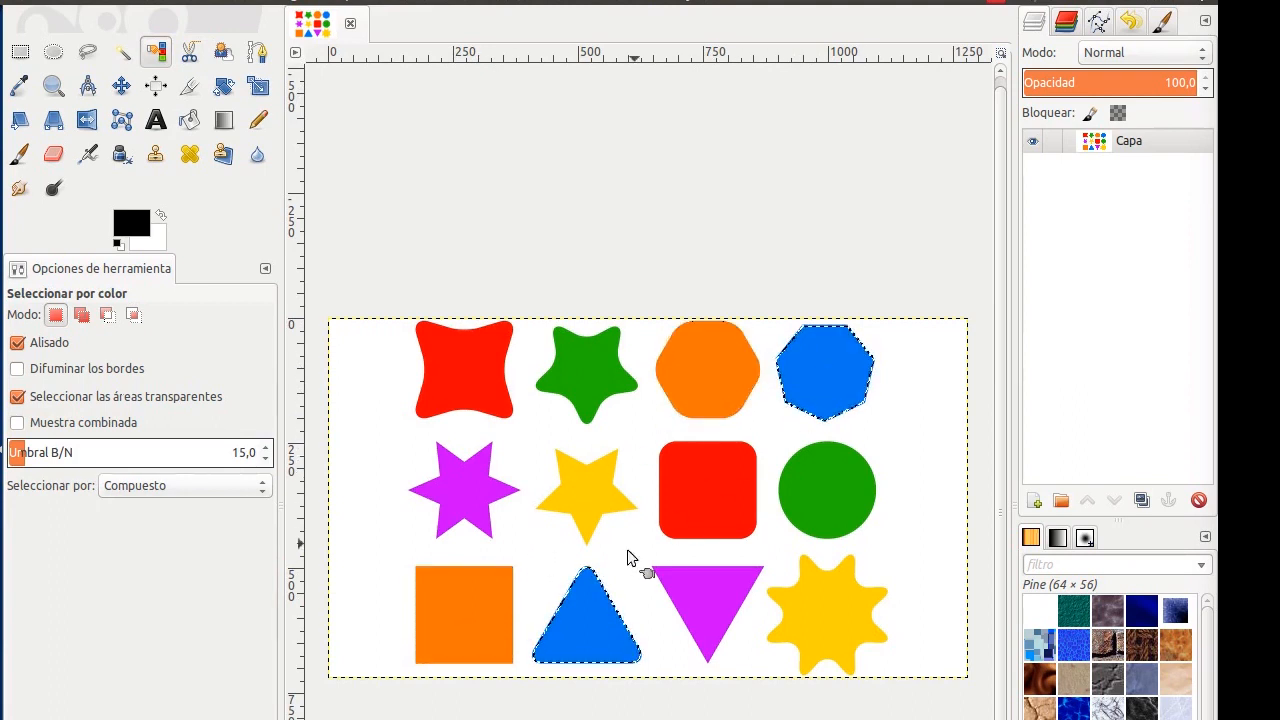
{"action": "left_click", "coordinate": [486, 485]}
{"action": "left_click", "coordinate": [589, 492]}
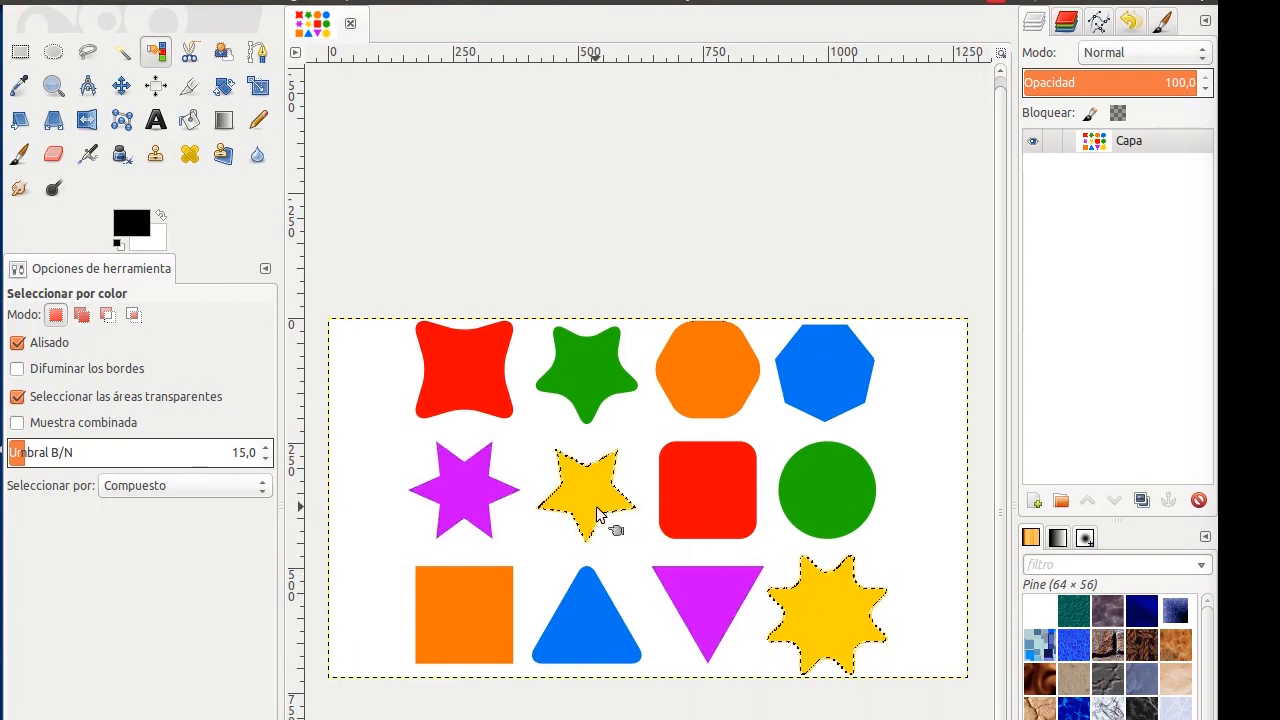
{"action": "left_click_drag", "start_coordinate": [49, 450], "coordinate": [232, 451]}
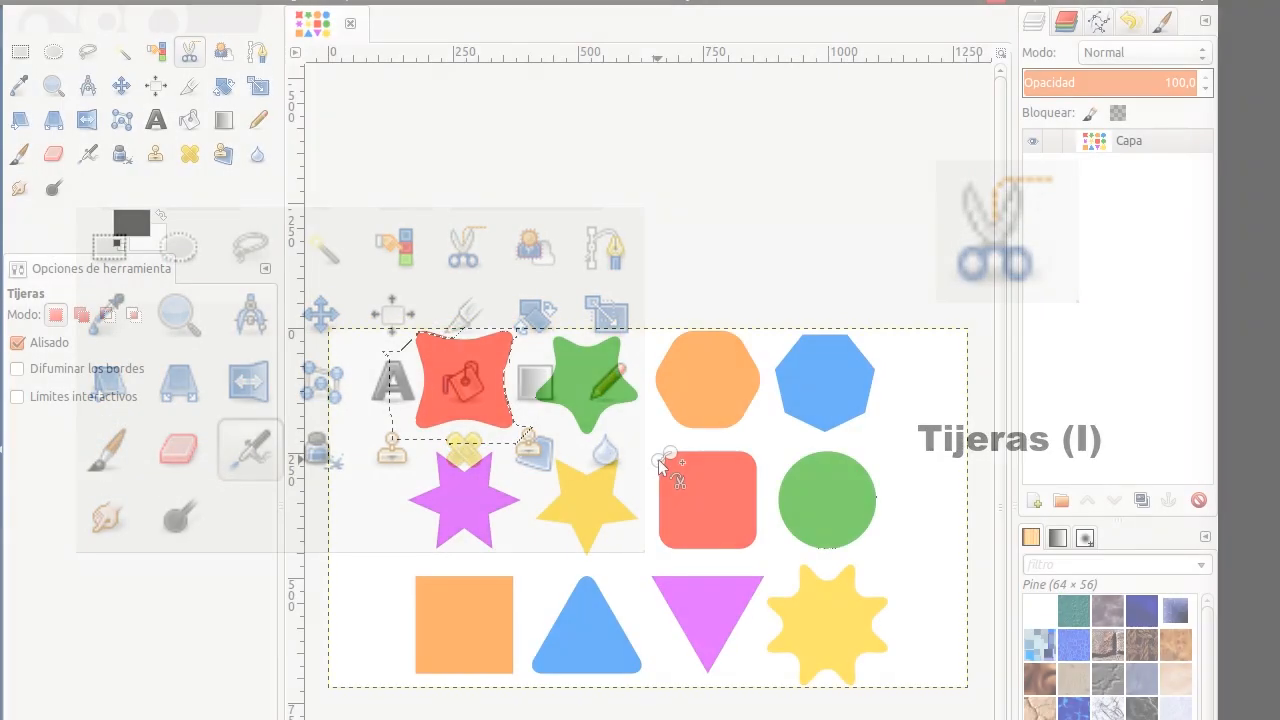
Trace the red rounded square's outline with the Scissors tool, close the path and turn it into a selection
{"action": "left_click", "coordinate": [657, 531]}
{"action": "left_click", "coordinate": [665, 547]}
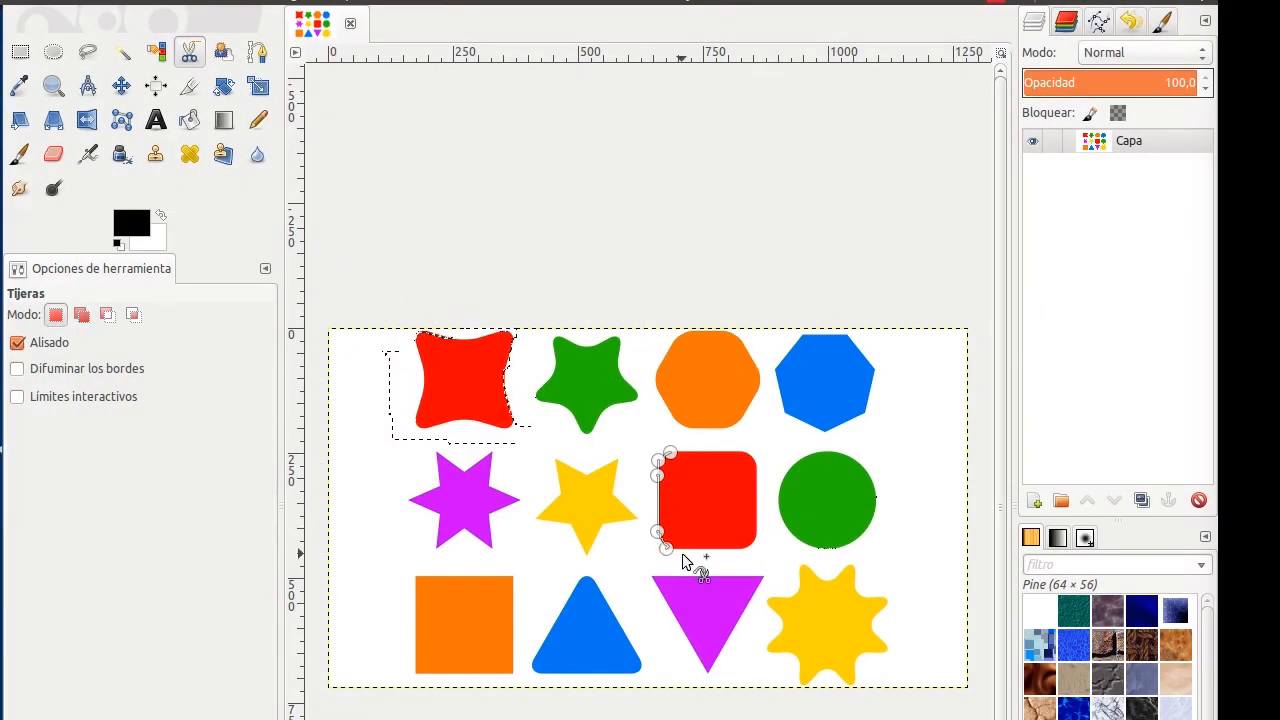
{"action": "left_click", "coordinate": [690, 552]}
{"action": "left_click", "coordinate": [752, 548]}
{"action": "left_click", "coordinate": [757, 537]}
{"action": "left_click", "coordinate": [759, 462]}
{"action": "left_click", "coordinate": [752, 446]}
{"action": "left_click", "coordinate": [738, 446]}
{"action": "left_click", "coordinate": [700, 450]}
{"action": "left_click", "coordinate": [670, 452]}
{"action": "left_click", "coordinate": [683, 466]}
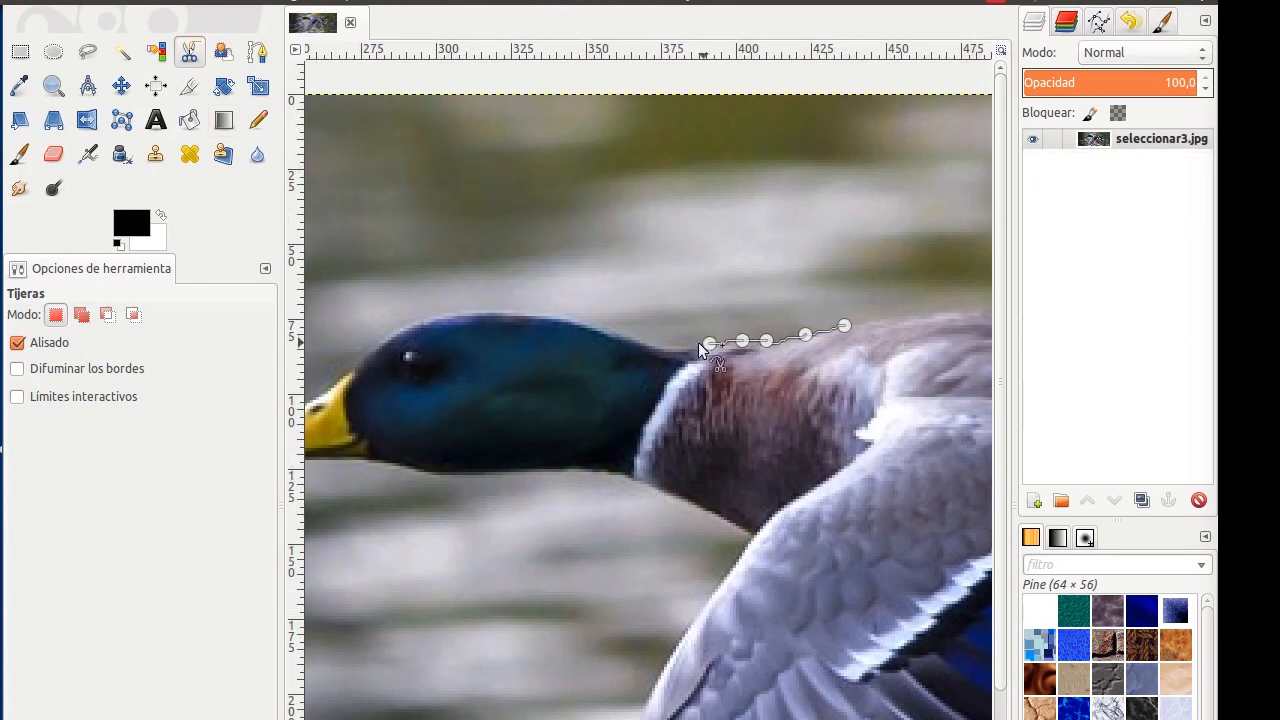
Place Scissors anchor points along the flying duck's head, wings and tail to outline the whole bird, and confirm the outline as a selection
{"action": "left_click", "coordinate": [682, 349]}
{"action": "left_click", "coordinate": [652, 346]}
{"action": "left_click", "coordinate": [607, 331]}
{"action": "left_click", "coordinate": [571, 319]}
{"action": "left_click", "coordinate": [541, 316]}
{"action": "left_click", "coordinate": [505, 310]}
{"action": "left_click", "coordinate": [475, 308]}
{"action": "left_click", "coordinate": [447, 313]}
{"action": "left_click", "coordinate": [414, 320]}
{"action": "left_click", "coordinate": [390, 334]}
{"action": "left_click", "coordinate": [369, 344]}
{"action": "left_click", "coordinate": [354, 352]}
{"action": "left_click_drag", "start_coordinate": [364, 378], "coordinate": [775, 466]}
{"action": "left_click", "coordinate": [747, 458]}
{"action": "left_click", "coordinate": [717, 486]}
{"action": "left_click", "coordinate": [690, 500]}
{"action": "left_click", "coordinate": [654, 505]}
{"action": "left_click", "coordinate": [621, 518]}
{"action": "left_click", "coordinate": [604, 536]}
{"action": "left_click", "coordinate": [630, 545]}
{"action": "left_click", "coordinate": [740, 548]}
{"action": "left_click", "coordinate": [789, 548]}
{"action": "left_click", "coordinate": [831, 560]}
{"action": "left_click", "coordinate": [882, 563]}
{"action": "left_click", "coordinate": [912, 560]}
{"action": "left_click_drag", "start_coordinate": [910, 590], "coordinate": [555, 590]}
{"action": "left_click", "coordinate": [610, 557]}
{"action": "left_click", "coordinate": [658, 557]}
{"action": "left_click", "coordinate": [691, 570]}
{"action": "left_click", "coordinate": [704, 573]}
{"action": "left_click", "coordinate": [733, 581]}
{"action": "left_click", "coordinate": [763, 597]}
{"action": "left_click", "coordinate": [787, 614]}
{"action": "left_click", "coordinate": [807, 622]}
{"action": "left_click", "coordinate": [821, 599]}
{"action": "left_click", "coordinate": [847, 587]}
{"action": "left_click", "coordinate": [880, 563]}
{"action": "left_click", "coordinate": [922, 530]}
{"action": "left_click", "coordinate": [928, 476]}
{"action": "left_click", "coordinate": [898, 413]}
{"action": "key", "text": "Return"}
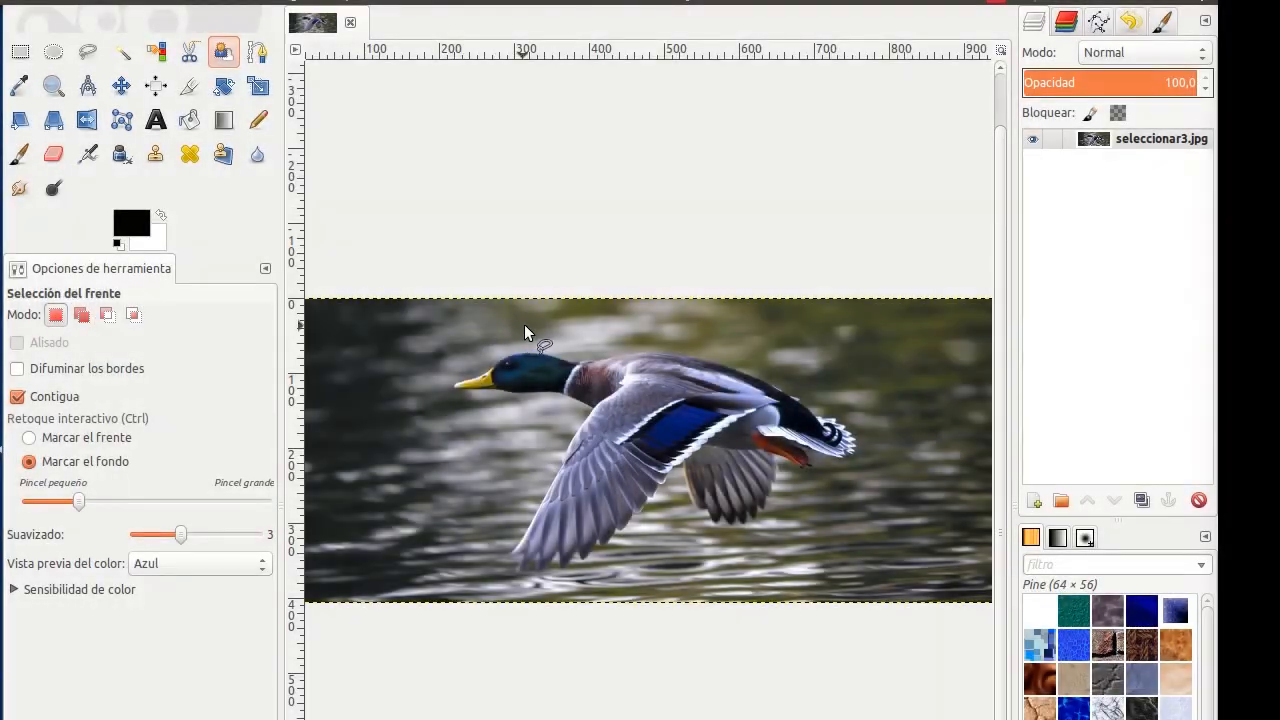
Outline the duck loosely with Foreground Select, mark its head, body and wings as foreground with a smaller brush, and apply the selection
{"action": "mouse_move", "coordinate": [582, 351]}
{"action": "left_mouse_down"}
{"action": "mouse_move", "coordinate": [502, 344]}
{"action": "mouse_move", "coordinate": [429, 378]}
{"action": "mouse_move", "coordinate": [445, 396]}
{"action": "mouse_move", "coordinate": [537, 400]}
{"action": "mouse_move", "coordinate": [549, 414]}
{"action": "mouse_move", "coordinate": [498, 537]}
{"action": "mouse_move", "coordinate": [511, 580]}
{"action": "mouse_move", "coordinate": [539, 588]}
{"action": "mouse_move", "coordinate": [607, 557]}
{"action": "mouse_move", "coordinate": [667, 502]}
{"action": "mouse_move", "coordinate": [740, 538]}
{"action": "mouse_move", "coordinate": [775, 518]}
{"action": "mouse_move", "coordinate": [798, 474]}
{"action": "mouse_move", "coordinate": [841, 465]}
{"action": "mouse_move", "coordinate": [874, 437]}
{"action": "mouse_move", "coordinate": [841, 398]}
{"action": "mouse_move", "coordinate": [717, 348]}
{"action": "mouse_move", "coordinate": [586, 347]}
{"action": "left_mouse_up"}
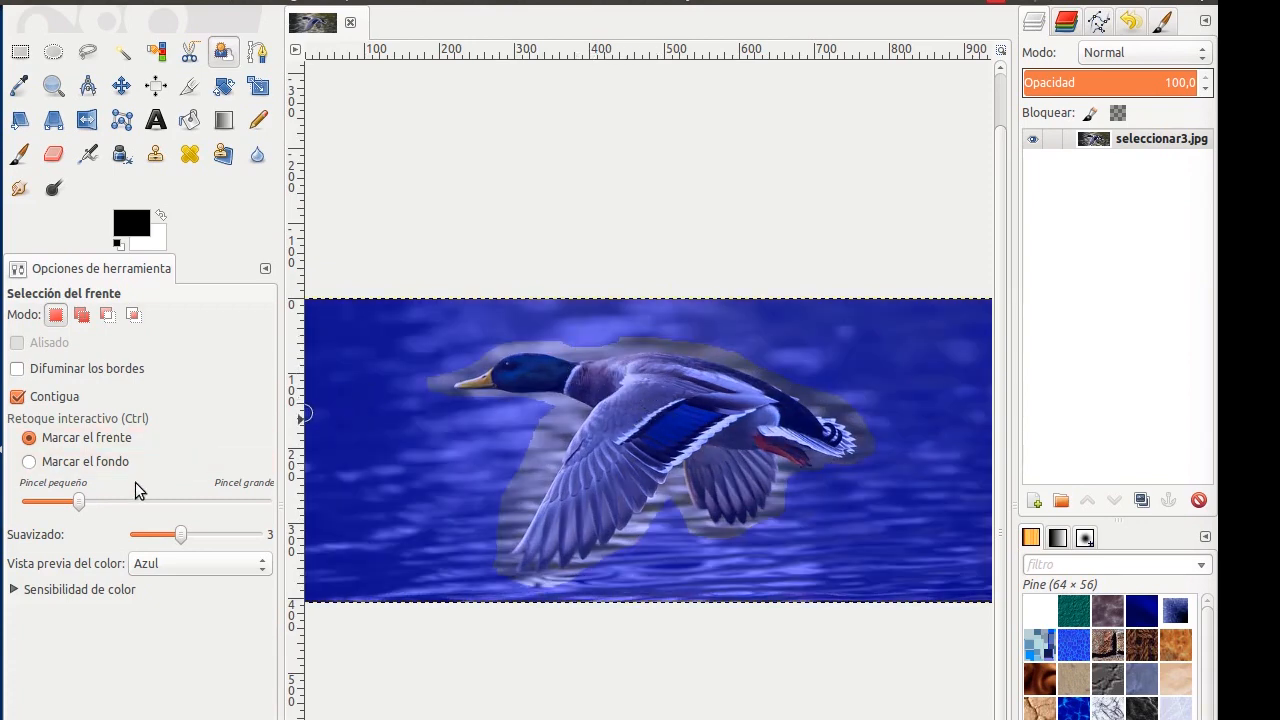
{"action": "left_click_drag", "start_coordinate": [78, 501], "coordinate": [42, 501]}
{"action": "mouse_move", "coordinate": [458, 384]}
{"action": "left_mouse_down"}
{"action": "mouse_move", "coordinate": [518, 366]}
{"action": "mouse_move", "coordinate": [529, 382]}
{"action": "mouse_move", "coordinate": [548, 365]}
{"action": "mouse_move", "coordinate": [565, 384]}
{"action": "mouse_move", "coordinate": [673, 384]}
{"action": "mouse_move", "coordinate": [638, 416]}
{"action": "mouse_move", "coordinate": [664, 420]}
{"action": "mouse_move", "coordinate": [605, 444]}
{"action": "mouse_move", "coordinate": [646, 446]}
{"action": "mouse_move", "coordinate": [650, 463]}
{"action": "mouse_move", "coordinate": [580, 477]}
{"action": "mouse_move", "coordinate": [582, 492]}
{"action": "mouse_move", "coordinate": [625, 478]}
{"action": "mouse_move", "coordinate": [617, 499]}
{"action": "mouse_move", "coordinate": [548, 544]}
{"action": "mouse_move", "coordinate": [540, 526]}
{"action": "mouse_move", "coordinate": [652, 440]}
{"action": "mouse_move", "coordinate": [696, 369]}
{"action": "mouse_move", "coordinate": [654, 368]}
{"action": "mouse_move", "coordinate": [743, 406]}
{"action": "mouse_move", "coordinate": [732, 438]}
{"action": "mouse_move", "coordinate": [768, 408]}
{"action": "mouse_move", "coordinate": [780, 428]}
{"action": "mouse_move", "coordinate": [832, 438]}
{"action": "mouse_move", "coordinate": [773, 427]}
{"action": "mouse_move", "coordinate": [716, 486]}
{"action": "mouse_move", "coordinate": [700, 464]}
{"action": "mouse_move", "coordinate": [763, 465]}
{"action": "mouse_move", "coordinate": [750, 496]}
{"action": "mouse_move", "coordinate": [720, 504]}
{"action": "mouse_move", "coordinate": [692, 460]}
{"action": "mouse_move", "coordinate": [750, 398]}
{"action": "mouse_move", "coordinate": [685, 431]}
{"action": "mouse_move", "coordinate": [721, 402]}
{"action": "mouse_move", "coordinate": [689, 369]}
{"action": "mouse_move", "coordinate": [616, 372]}
{"action": "mouse_move", "coordinate": [600, 389]}
{"action": "mouse_move", "coordinate": [571, 371]}
{"action": "left_mouse_up"}
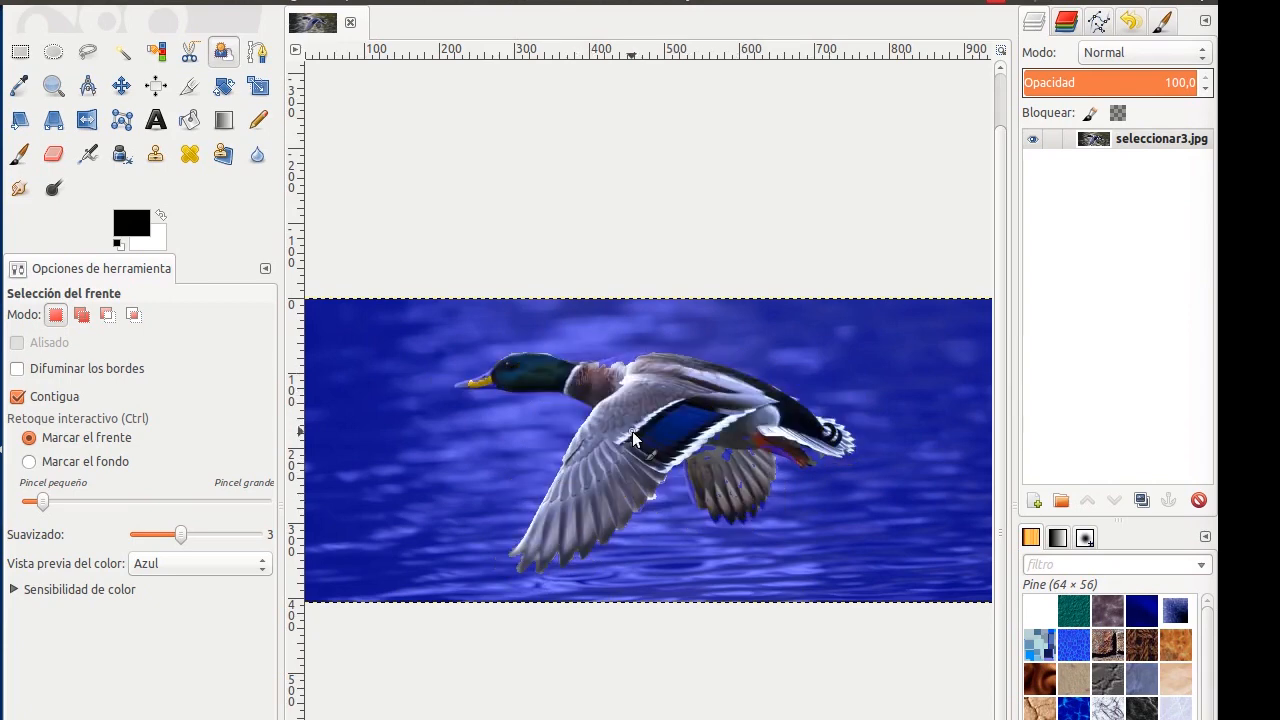
{"action": "mouse_move", "coordinate": [732, 461]}
{"action": "left_mouse_down"}
{"action": "mouse_move", "coordinate": [707, 444]}
{"action": "mouse_move", "coordinate": [731, 468]}
{"action": "mouse_move", "coordinate": [721, 489]}
{"action": "mouse_move", "coordinate": [715, 478]}
{"action": "left_mouse_up"}
{"action": "left_click_drag", "start_coordinate": [602, 365], "coordinate": [612, 362]}
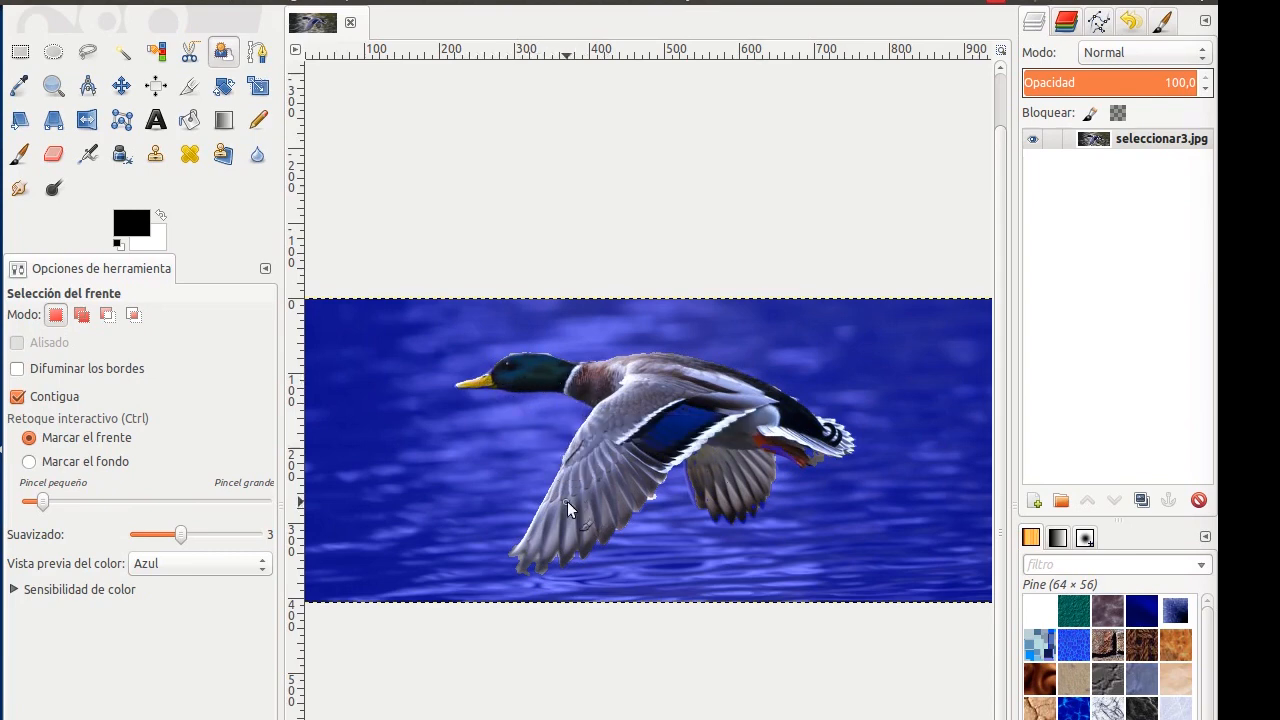
{"action": "key", "text": "Return"}
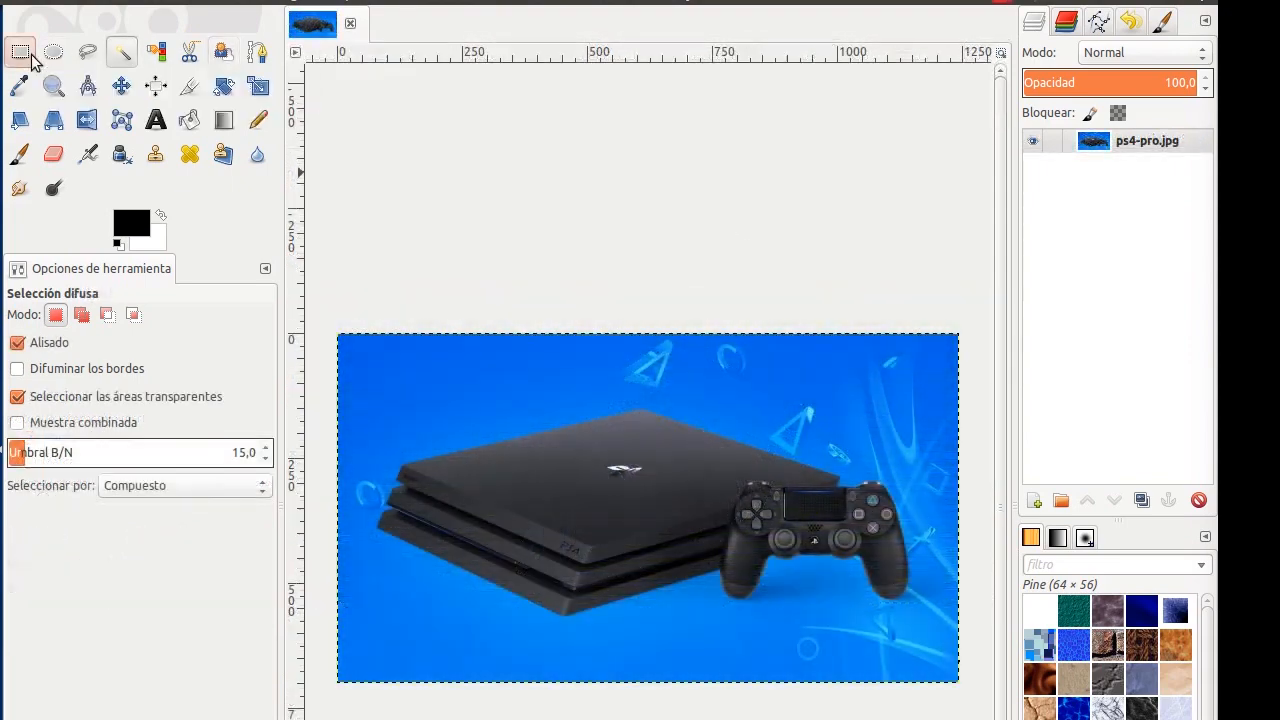
Show the tool options of the rectangular, elliptical, free and fuzzy selection tools in turn
{"action": "left_click", "coordinate": [20, 52]}
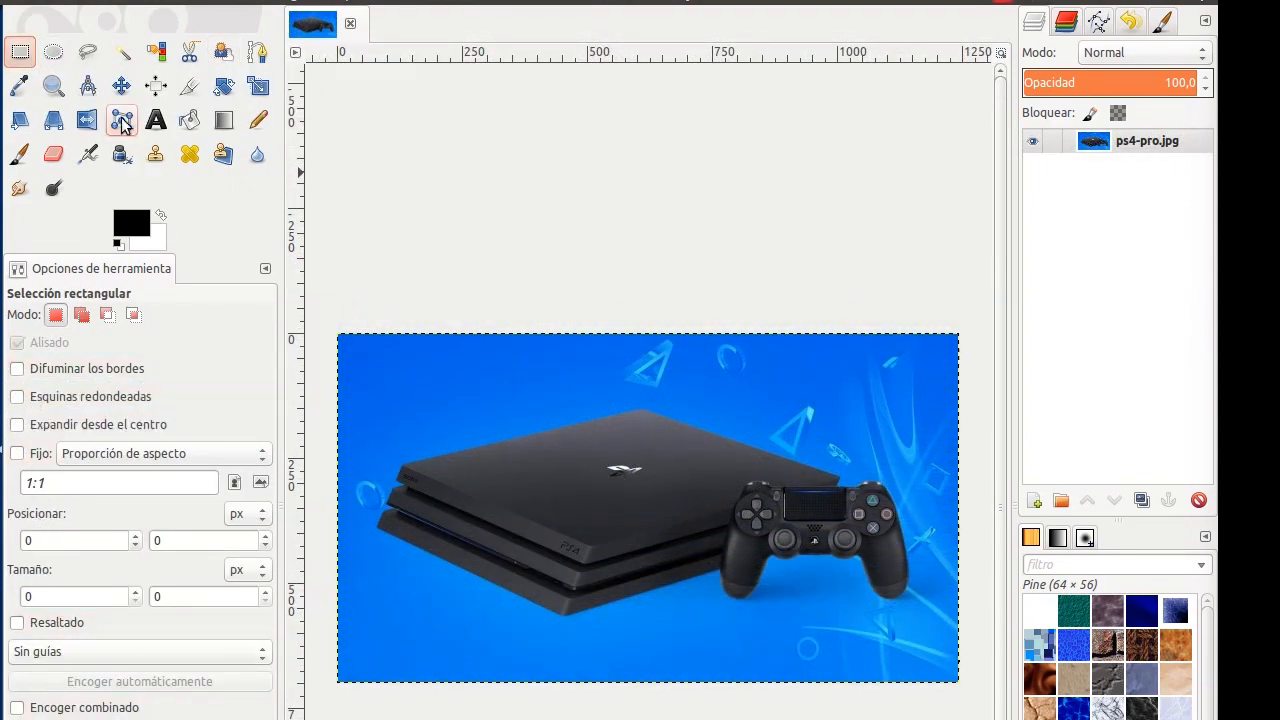
{"action": "left_click", "coordinate": [54, 52]}
{"action": "left_click", "coordinate": [88, 53]}
{"action": "left_click", "coordinate": [121, 52]}
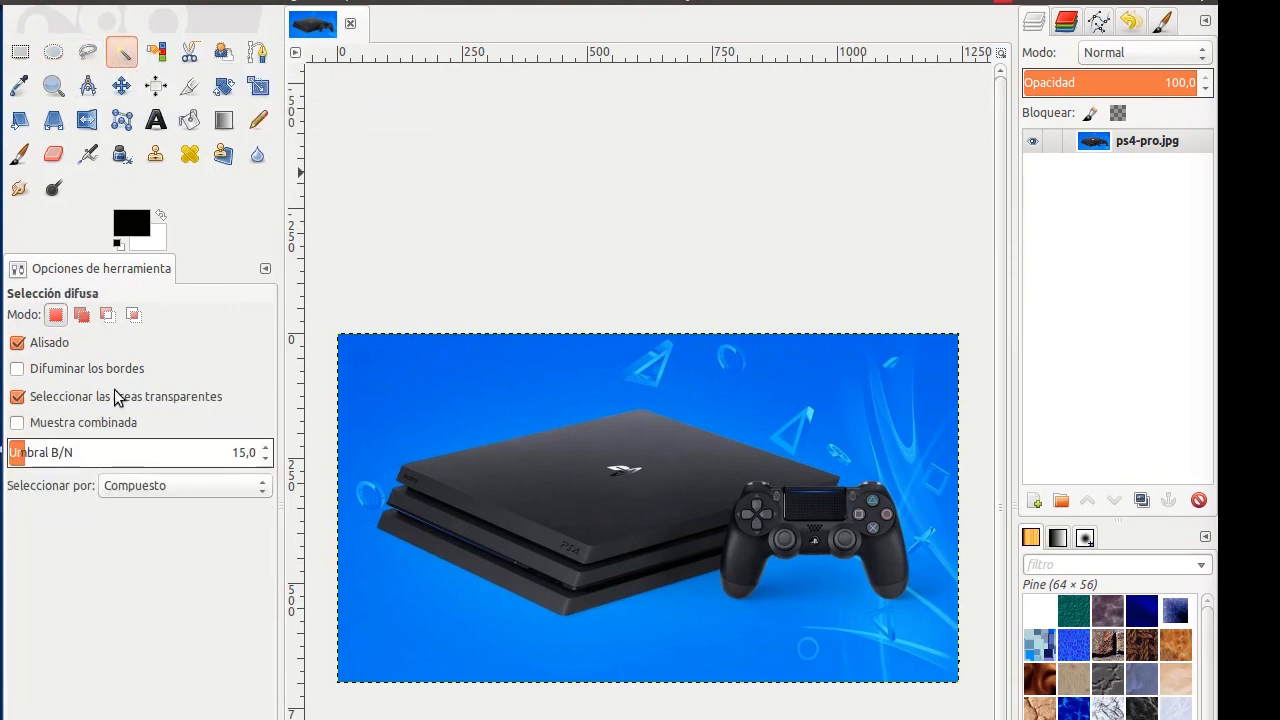
Fuzzy-select the blue background around the console with threshold 35, and add the remaining lighter decorations to the selection in add mode
{"action": "left_click_drag", "start_coordinate": [436, 382], "coordinate": [626, 548]}
{"action": "key", "text": "ctrl+shift+a"}
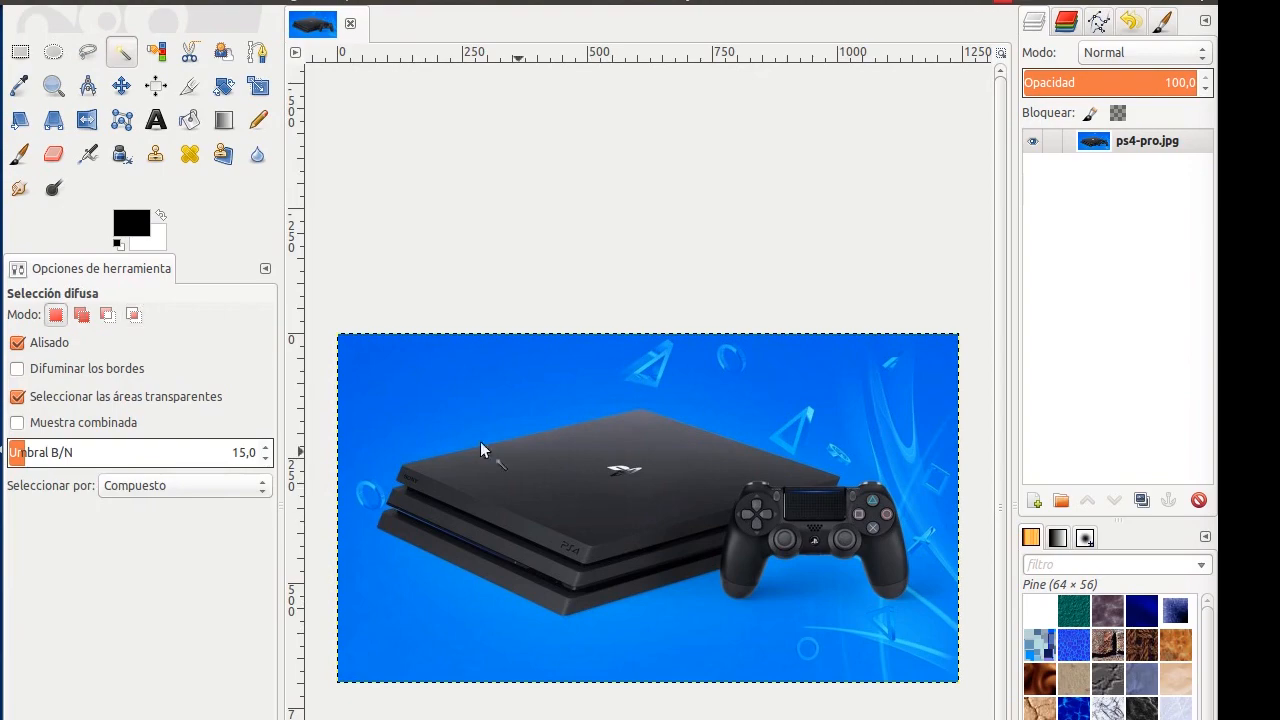
{"action": "left_click_drag", "start_coordinate": [258, 453], "coordinate": [215, 454]}
{"action": "type", "text": "35"}
{"action": "key", "text": "Return"}
{"action": "left_click", "coordinate": [428, 385]}
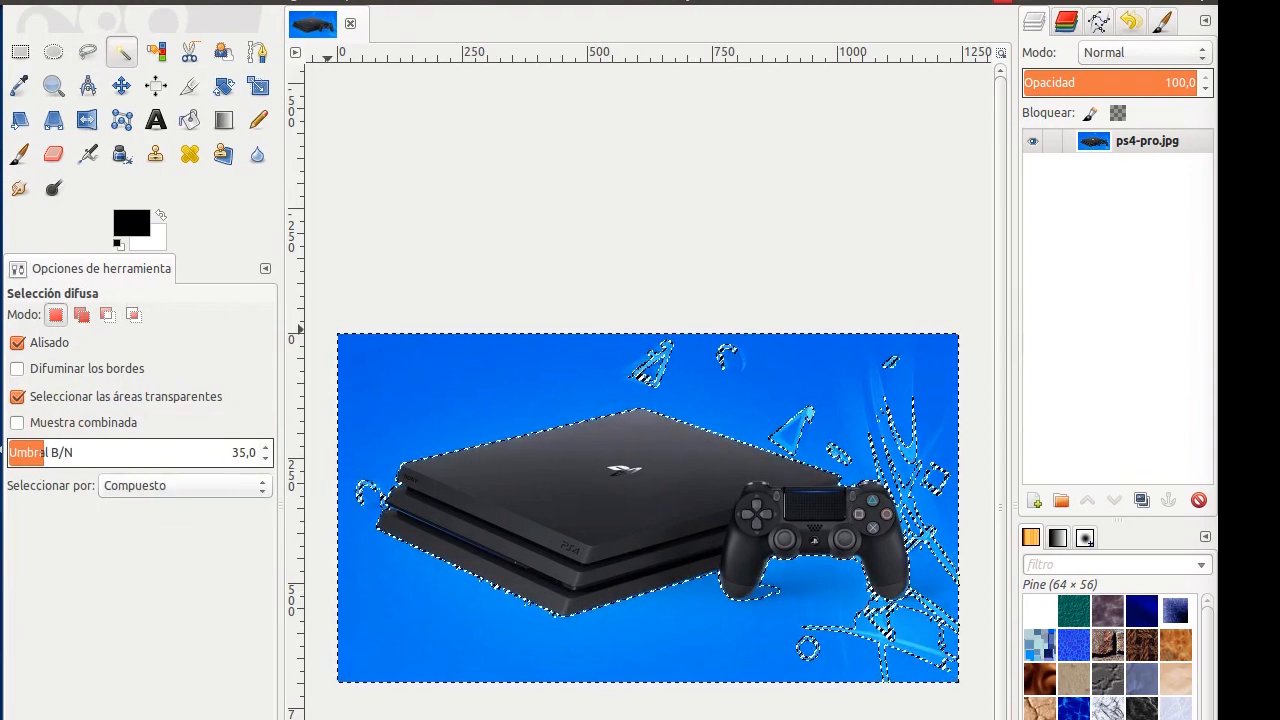
{"action": "left_click", "coordinate": [82, 314]}
{"action": "left_click", "coordinate": [882, 625]}
Inspect the selection's edge along the console's upper-left corner up close, and undo the Photocopy filter on the background
{"action": "left_click_drag", "start_coordinate": [390, 434], "coordinate": [406, 463]}
{"action": "left_click_drag", "start_coordinate": [406, 463], "coordinate": [467, 520]}
{"action": "left_click_drag", "start_coordinate": [403, 340], "coordinate": [478, 405]}
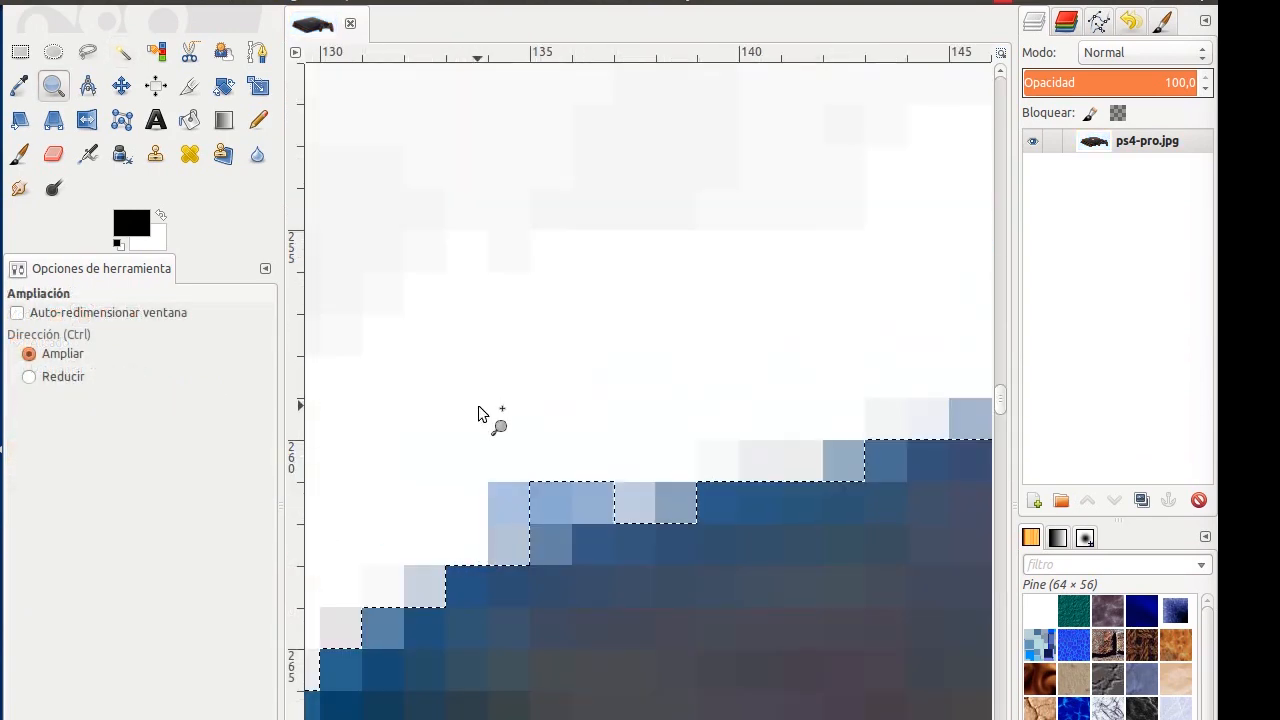
{"action": "left_click", "coordinate": [50, 376]}
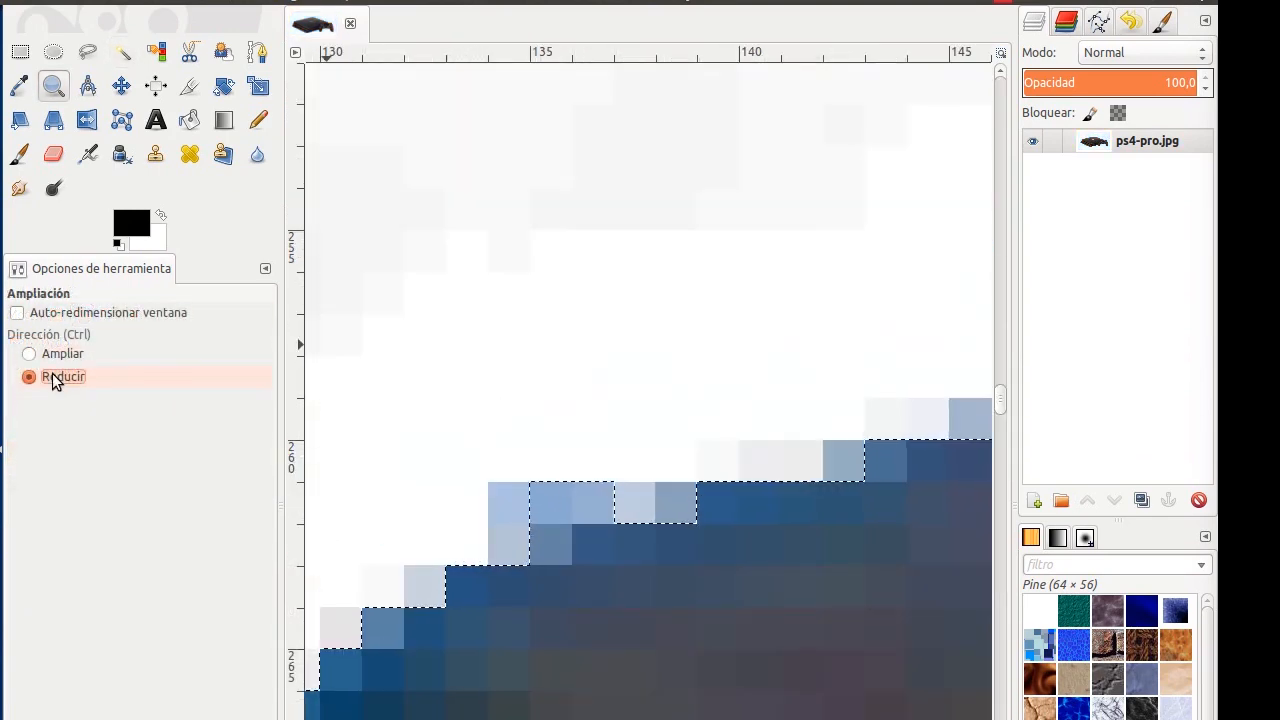
{"action": "left_click", "coordinate": [722, 556]}
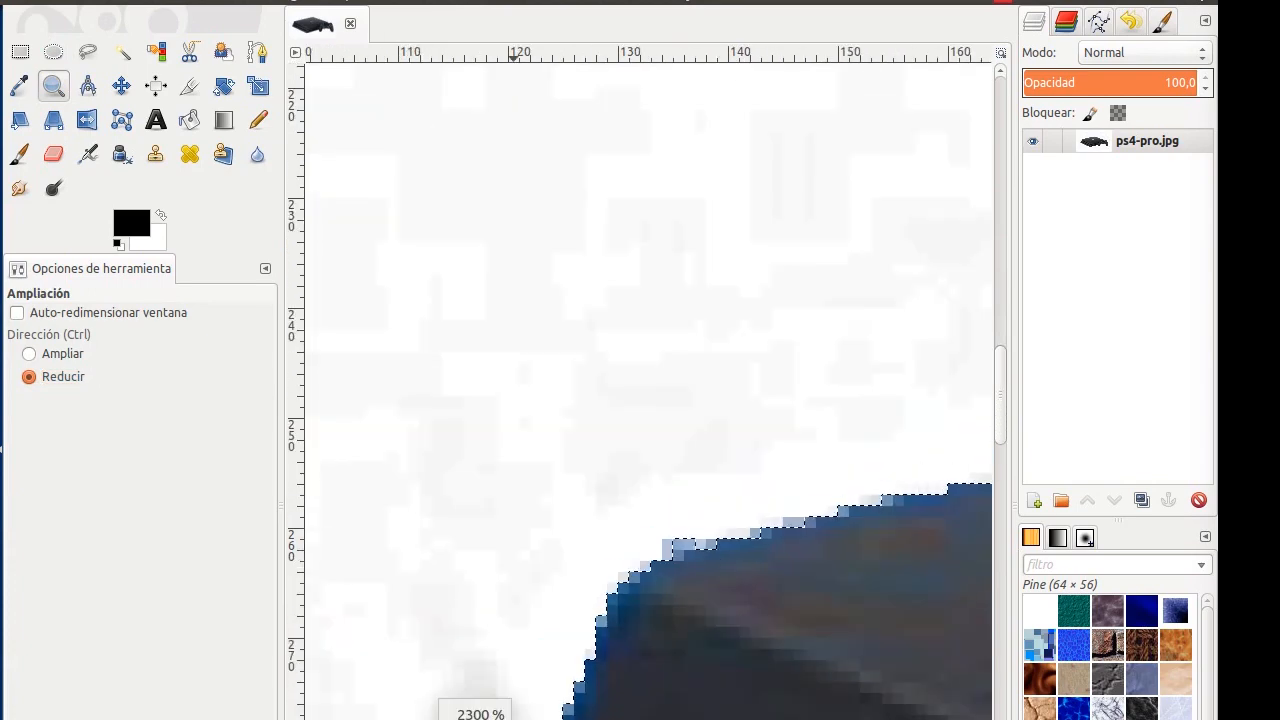
{"action": "key", "text": "shift+ctrl+j"}
{"action": "key", "text": "ctrl+z"}
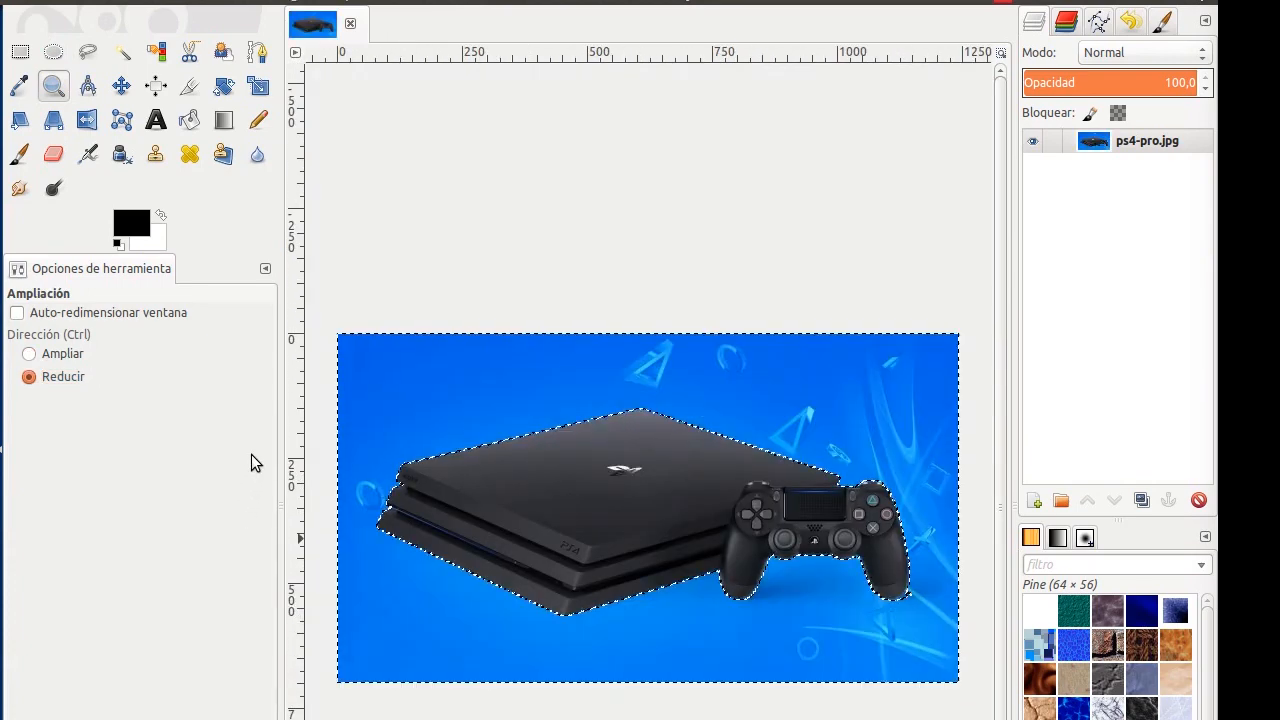
Enable feathered edges for the Fuzzy Select tool with a radius of 28.5
{"action": "left_click", "coordinate": [120, 55]}
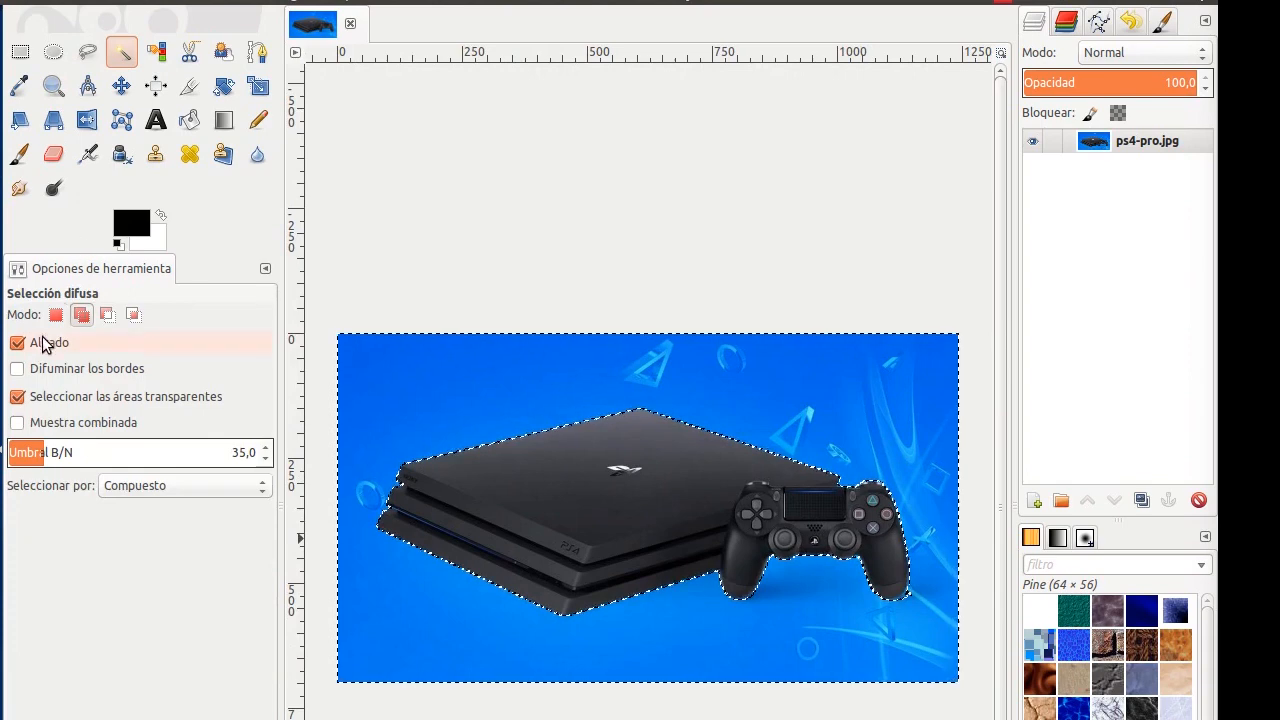
{"action": "left_click", "coordinate": [52, 369]}
{"action": "left_click_drag", "start_coordinate": [49, 397], "coordinate": [99, 399]}
{"action": "left_click", "coordinate": [88, 396]}
Apply the Photocopy filter to the selected background with mask radius 8.00, sharpness 0.800, and black and white percentages of 0.200
{"action": "left_click", "coordinate": [455, 1]}
{"action": "mouse_move", "coordinate": [560, 1]}
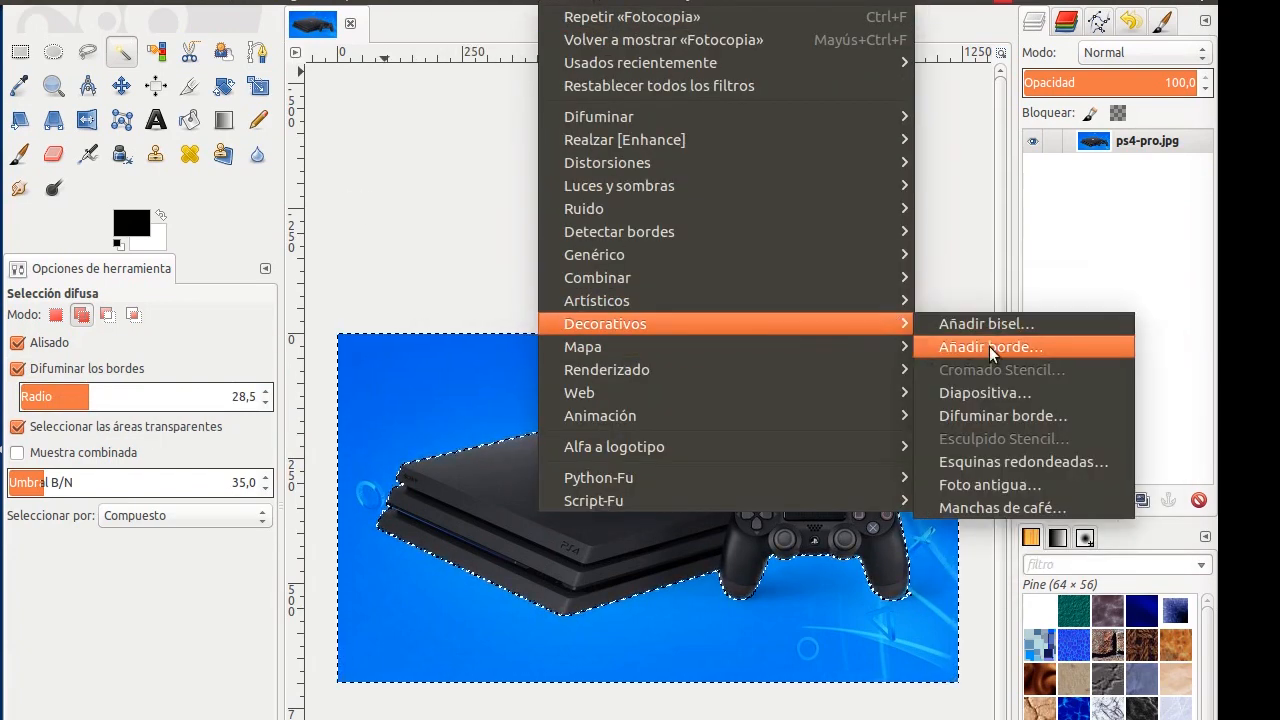
{"action": "mouse_move", "coordinate": [880, 301]}
{"action": "left_click", "coordinate": [977, 410]}
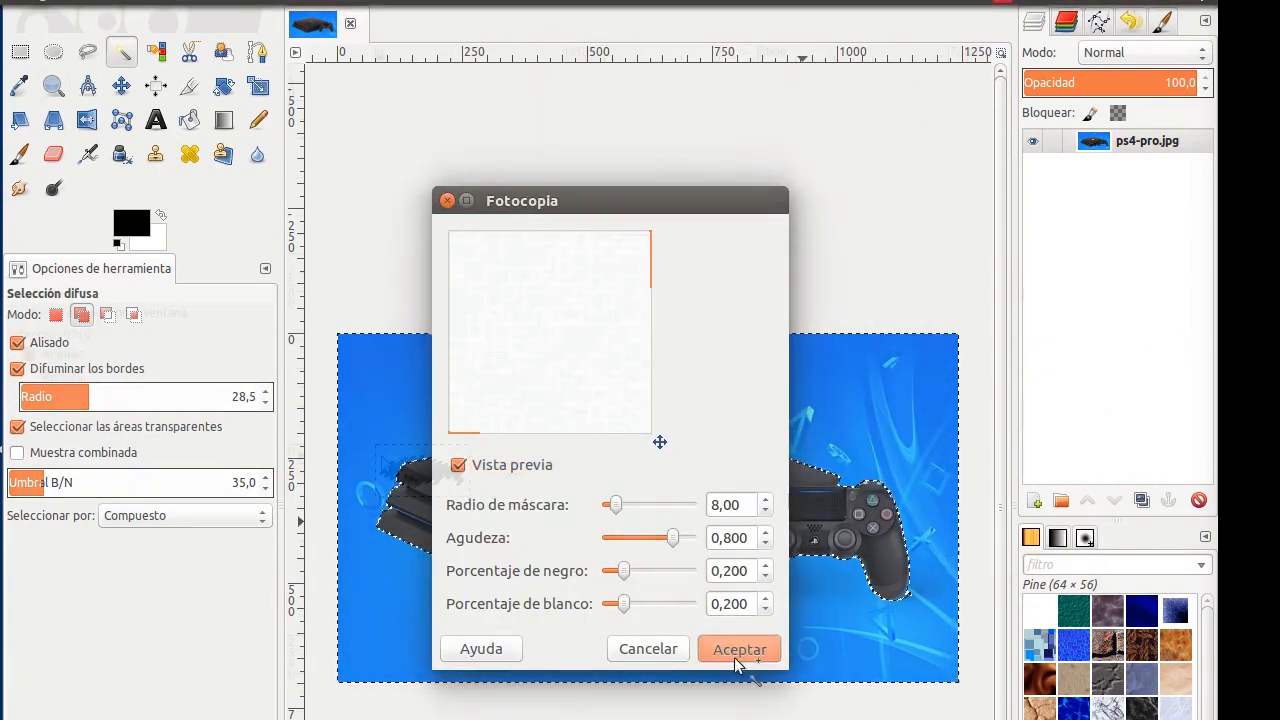
{"action": "left_click", "coordinate": [735, 648]}
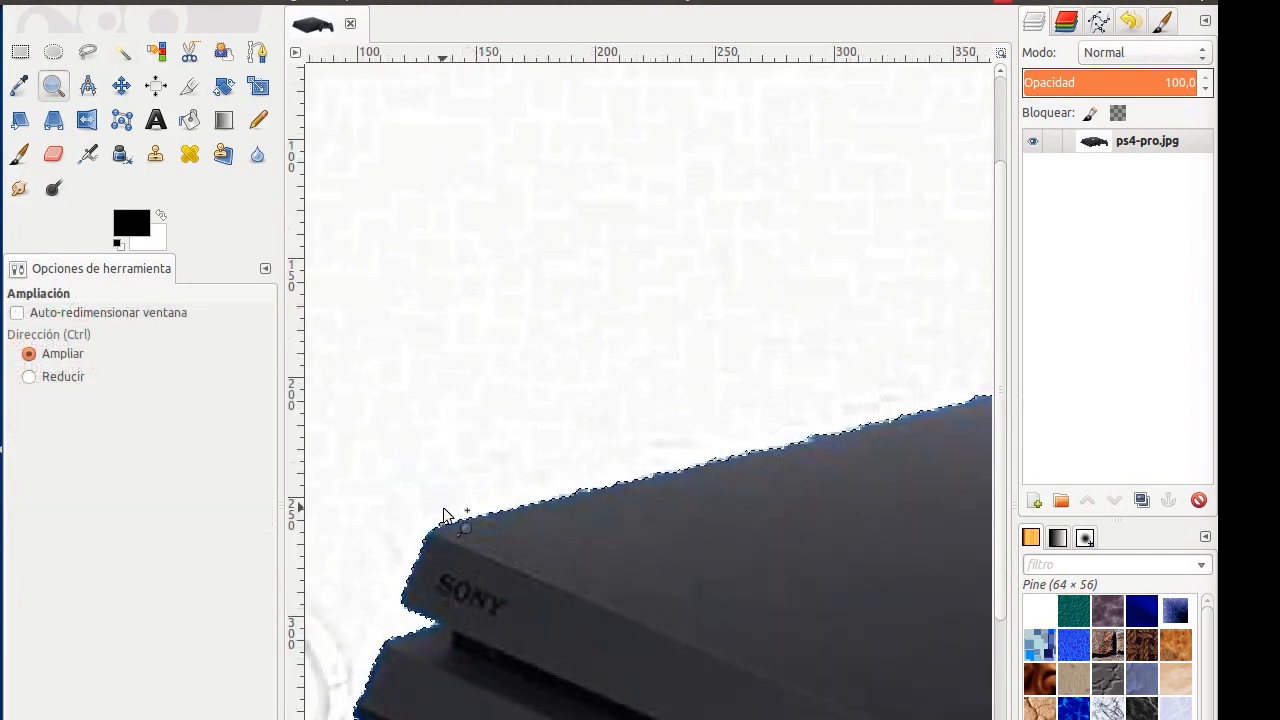
{"action": "left_click_drag", "start_coordinate": [431, 471], "coordinate": [509, 528]}
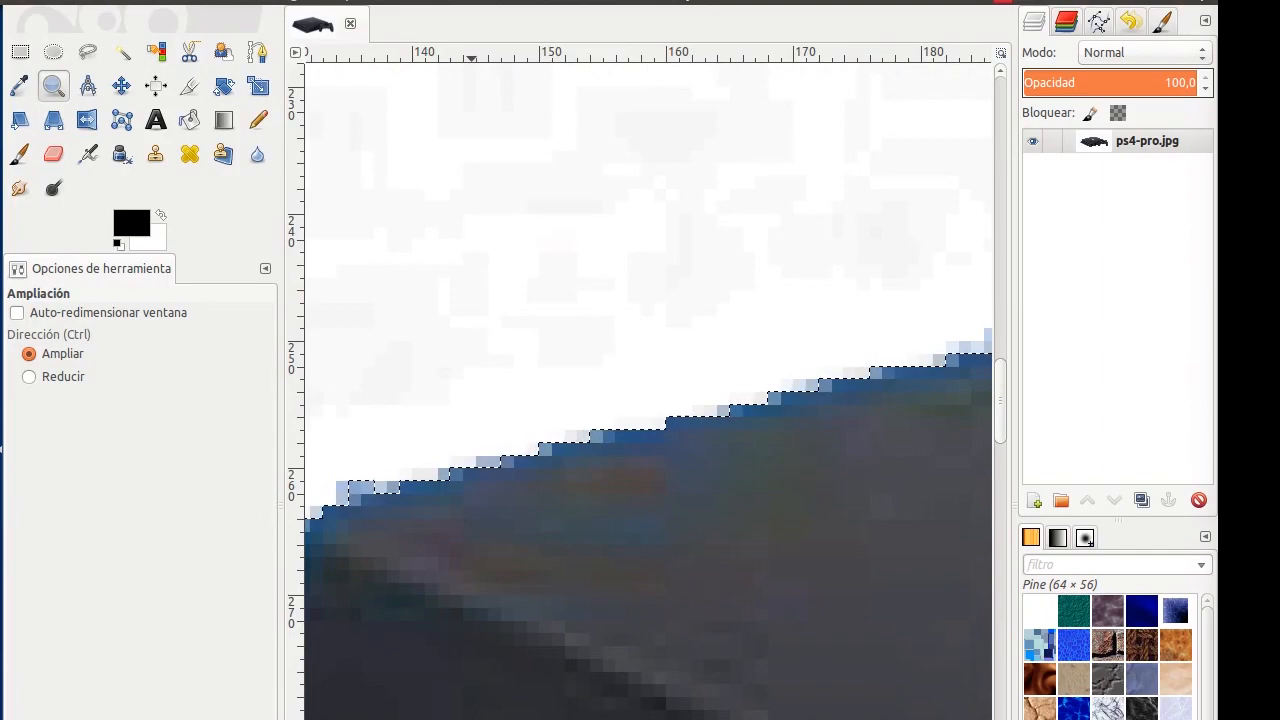
{"action": "key", "text": "shift+ctrl+j"}
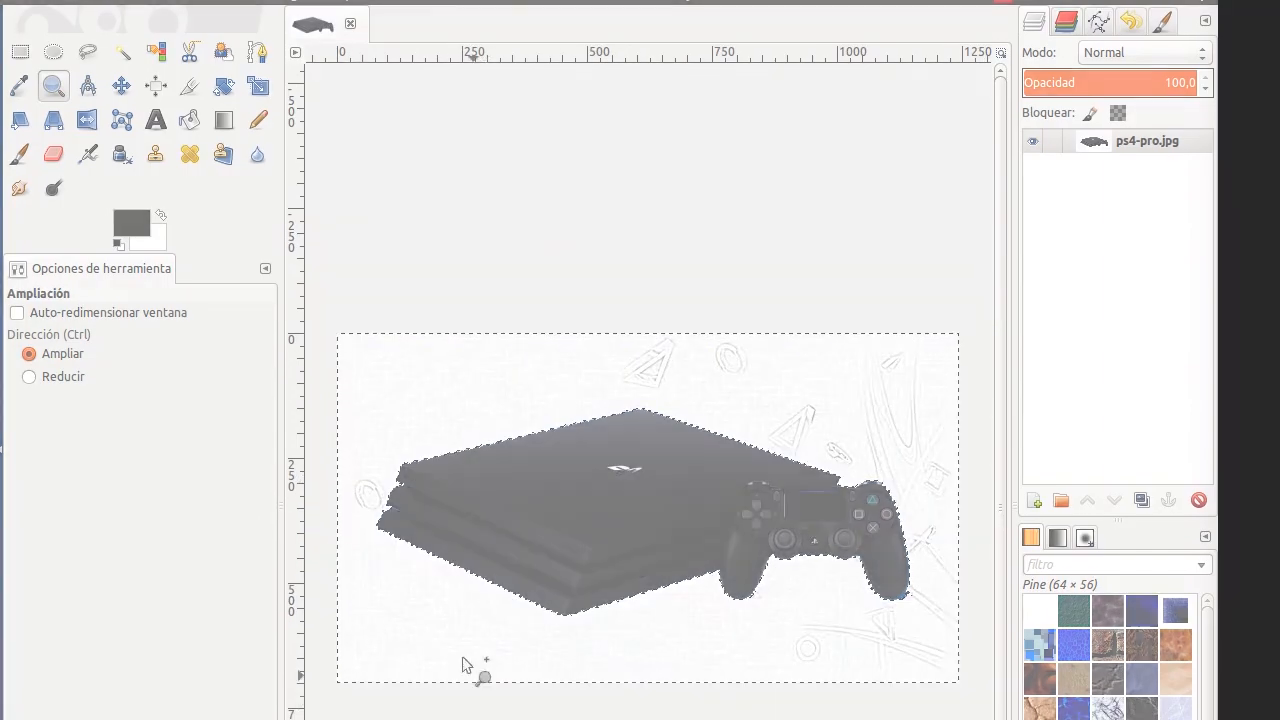